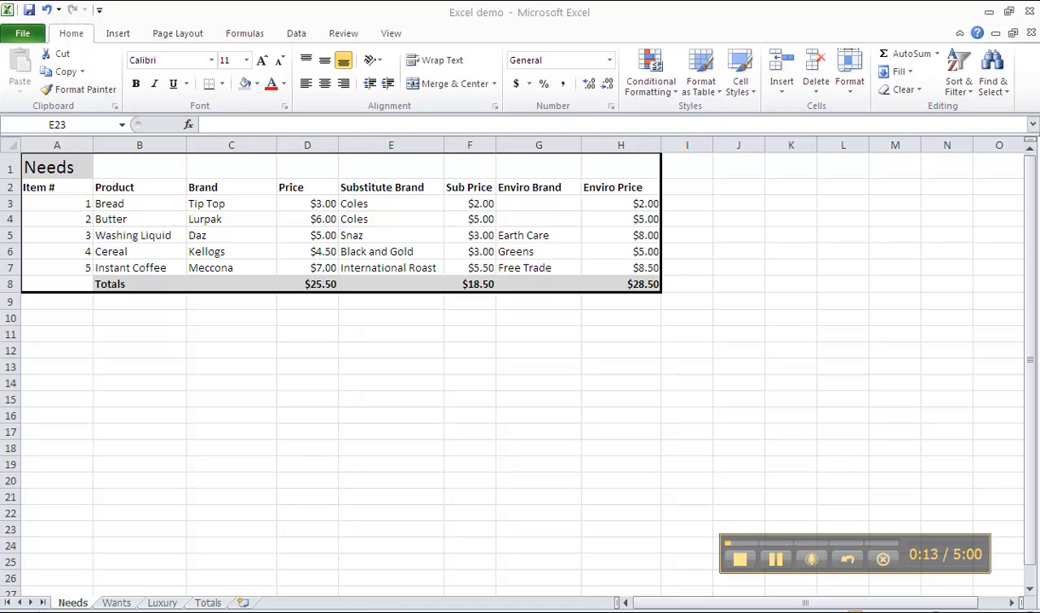
Open the Totals sheet and examine the empty NEEDS cells under the three cost headings.
{"action": "left_click", "coordinate": [208, 602]}
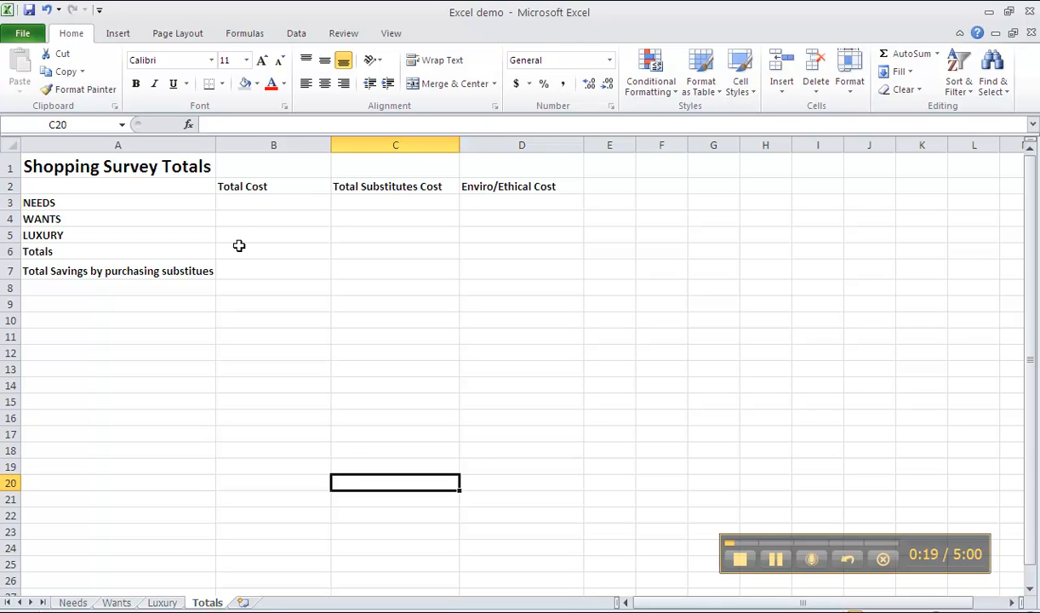
{"action": "left_click", "coordinate": [241, 203]}
{"action": "left_click", "coordinate": [370, 205]}
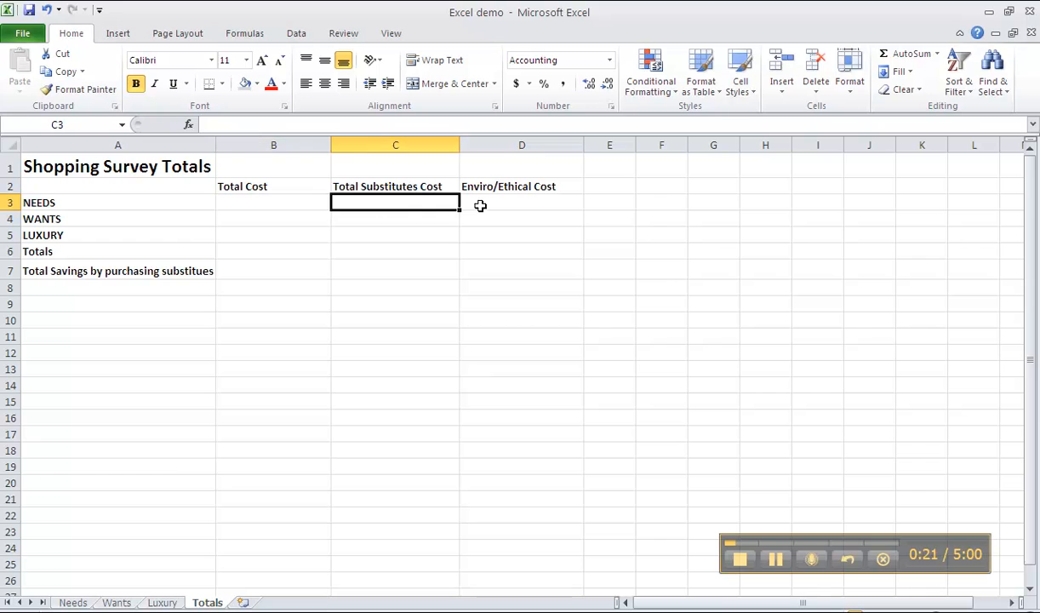
{"action": "left_click", "coordinate": [464, 203]}
{"action": "left_click", "coordinate": [238, 203]}
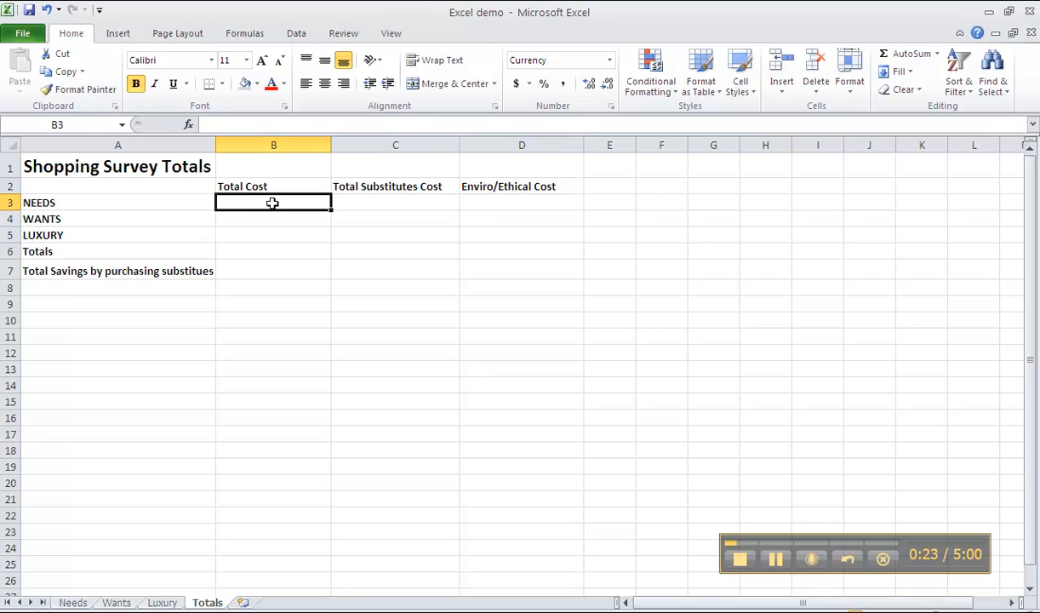
{"action": "left_click", "coordinate": [353, 202]}
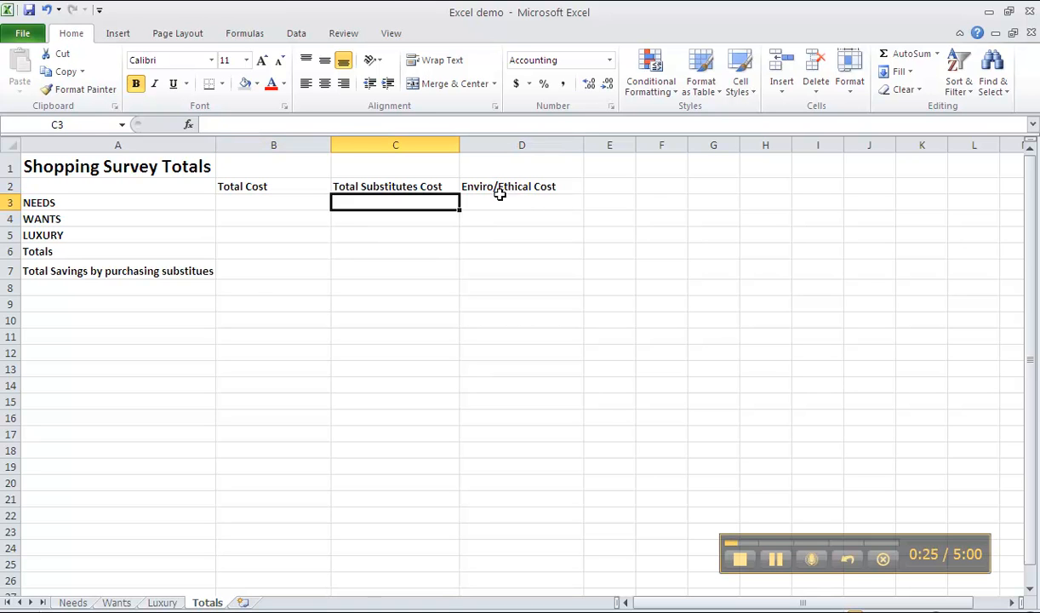
{"action": "left_click", "coordinate": [530, 201]}
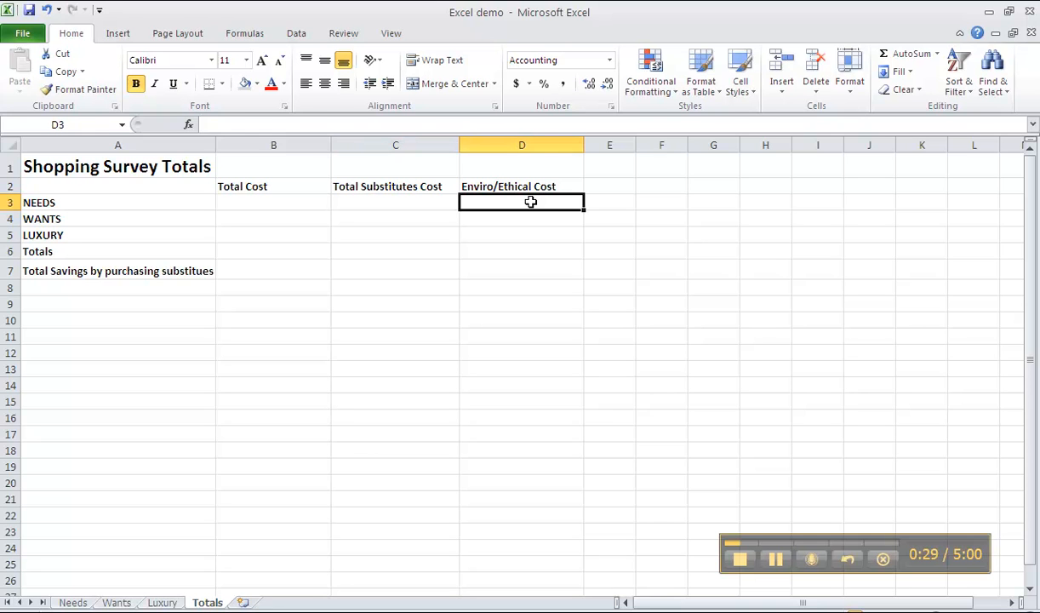
{"action": "left_click", "coordinate": [264, 201]}
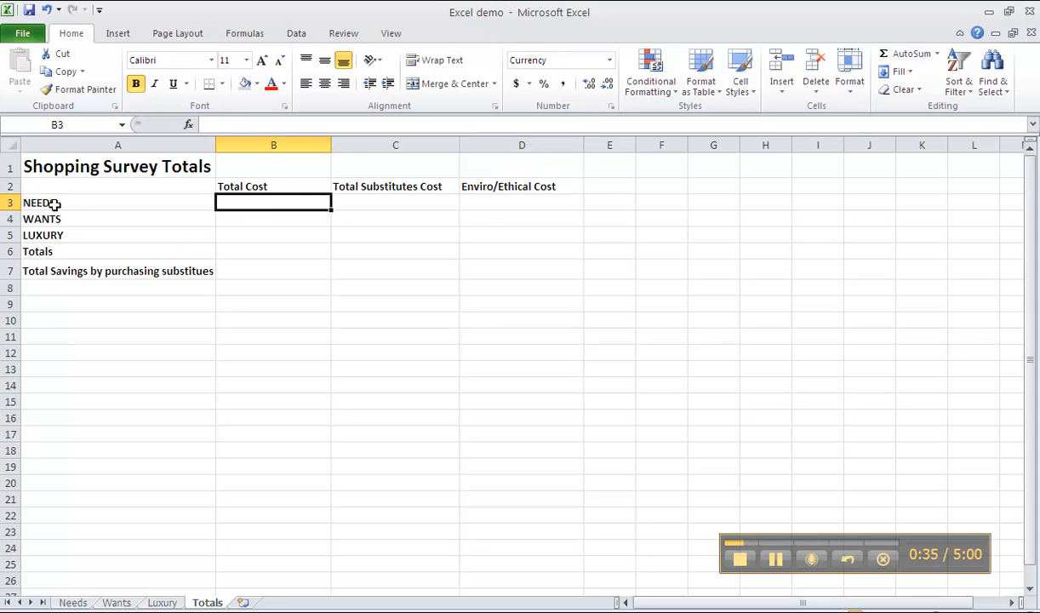
Link the NEEDS Total Cost cell B3 on the Totals sheet to the price total with =Needs!D8.
{"action": "left_click", "coordinate": [153, 206]}
{"action": "left_click", "coordinate": [238, 201]}
{"action": "type", "text": "="}
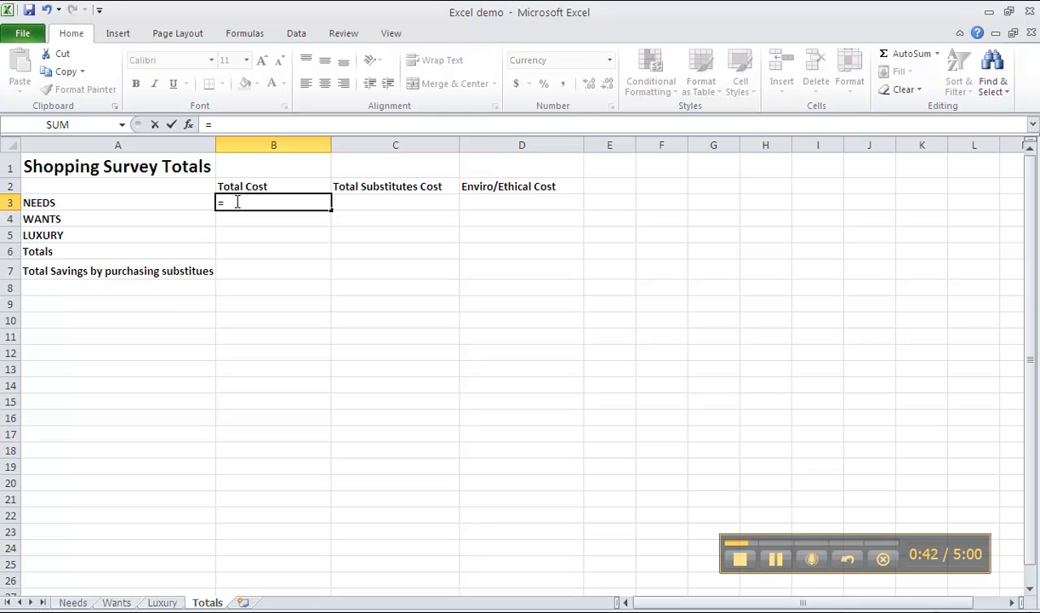
{"action": "left_click", "coordinate": [73, 603]}
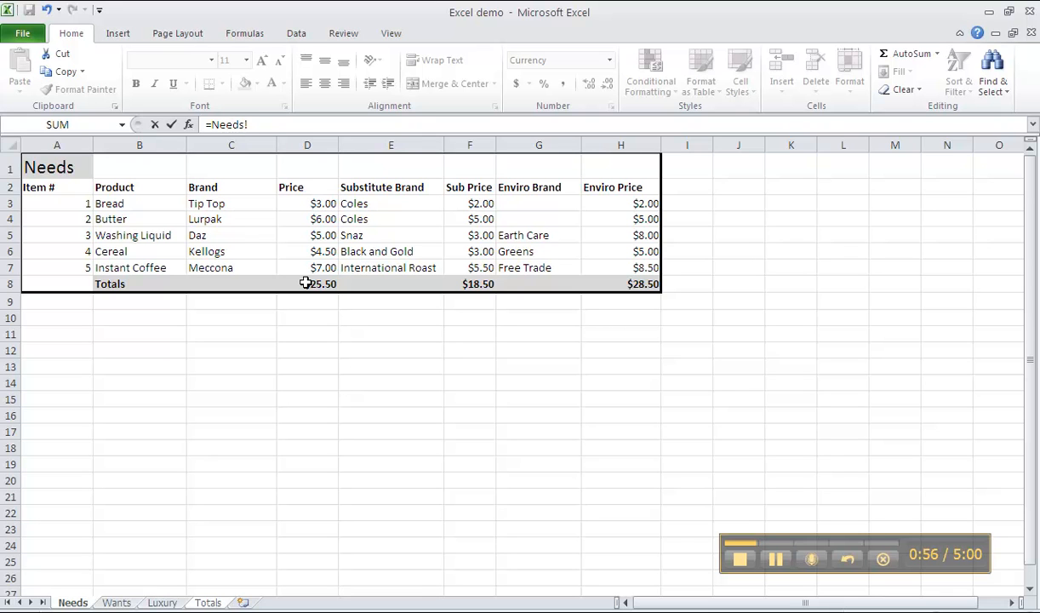
{"action": "left_click", "coordinate": [306, 283]}
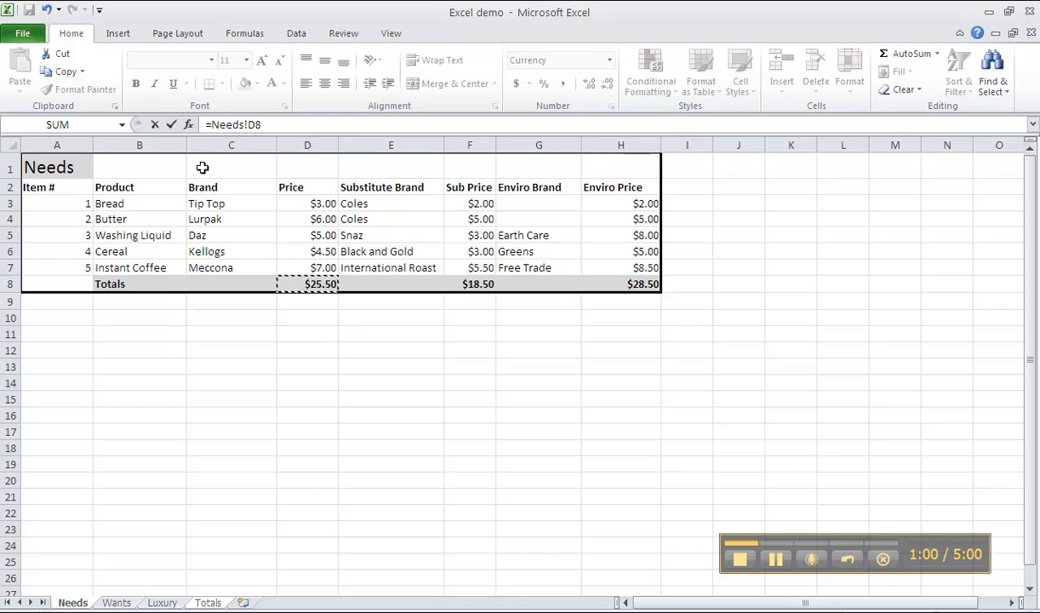
{"action": "left_click", "coordinate": [171, 126]}
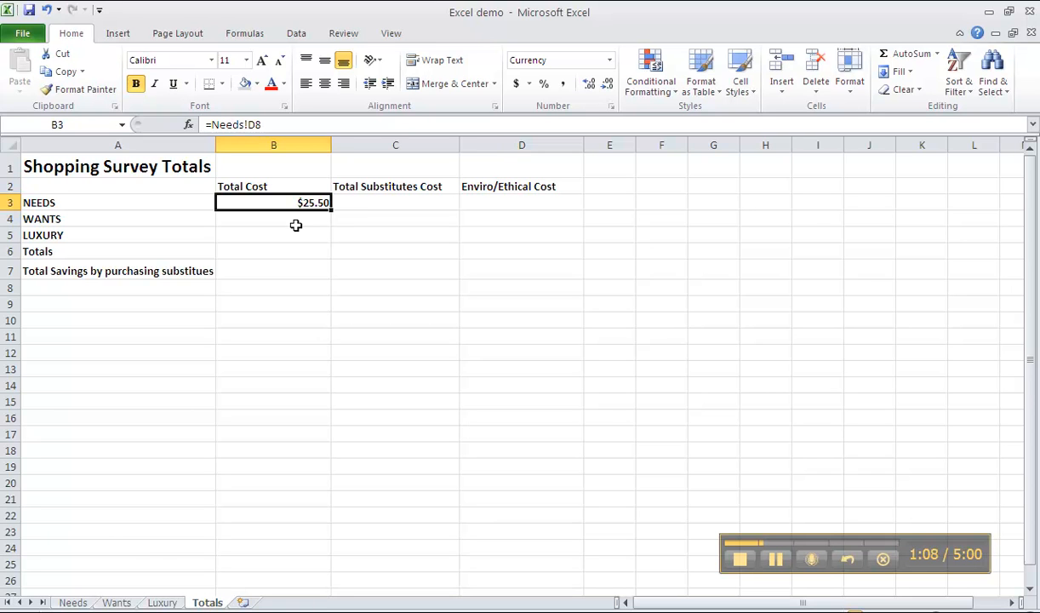
Link the NEEDS Total Substitutes Cost cell C3 to the substitute price total with =Needs!F8.
{"action": "left_click", "coordinate": [405, 201]}
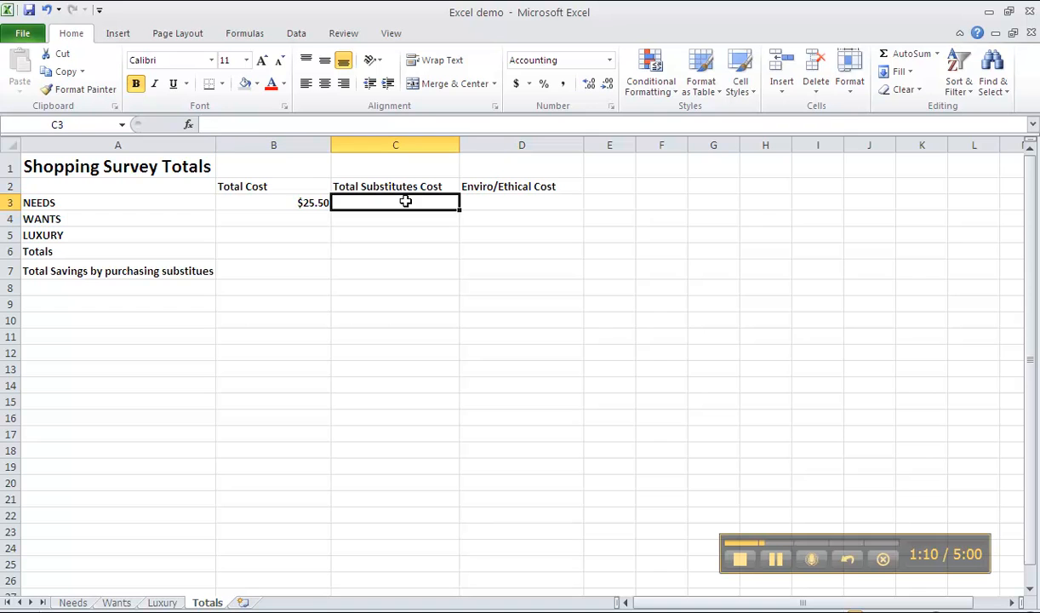
{"action": "type", "text": "="}
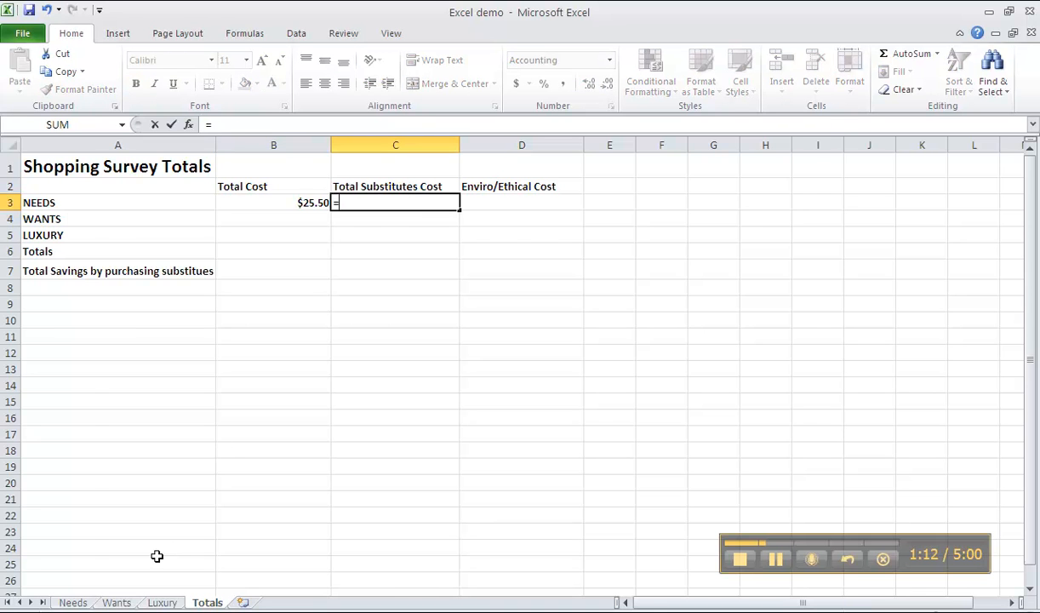
{"action": "left_click", "coordinate": [81, 601]}
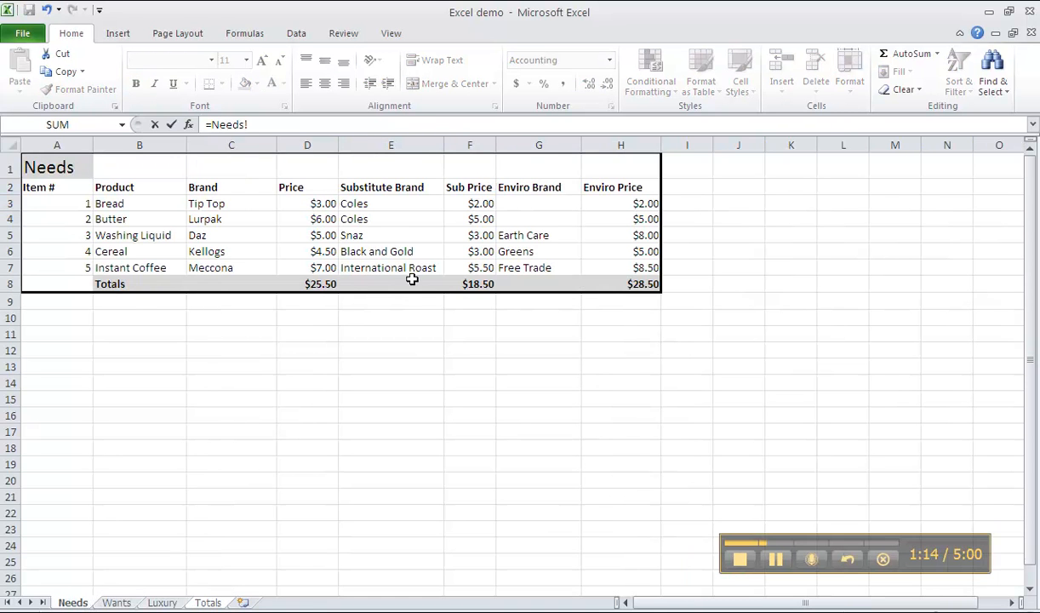
{"action": "left_click", "coordinate": [466, 286]}
{"action": "left_click", "coordinate": [171, 124]}
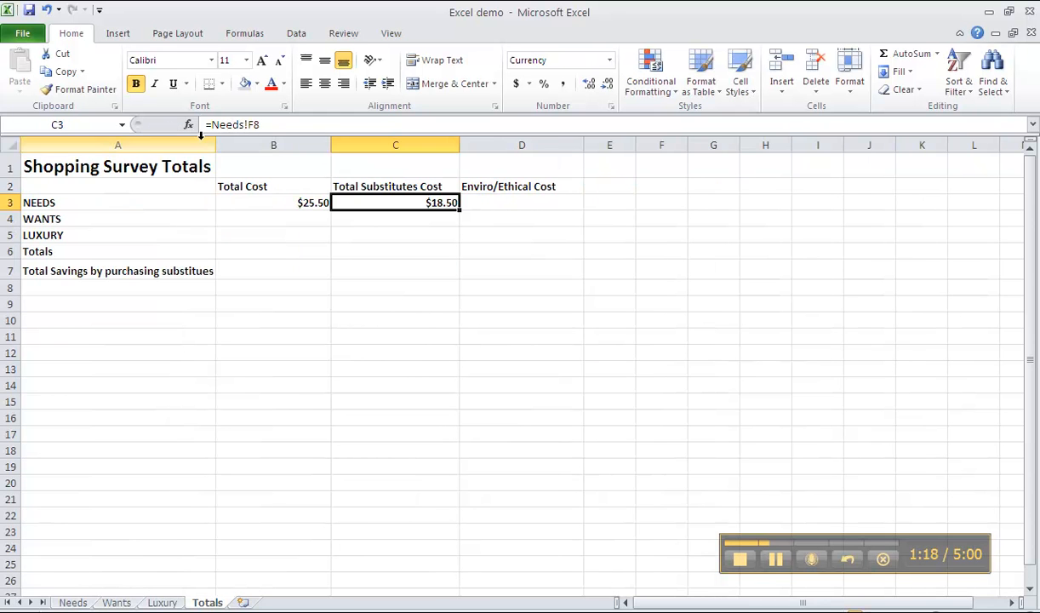
Link the NEEDS Enviro/Ethical Cost cell D3 to the enviro price total with =Needs!H8.
{"action": "left_click", "coordinate": [490, 201]}
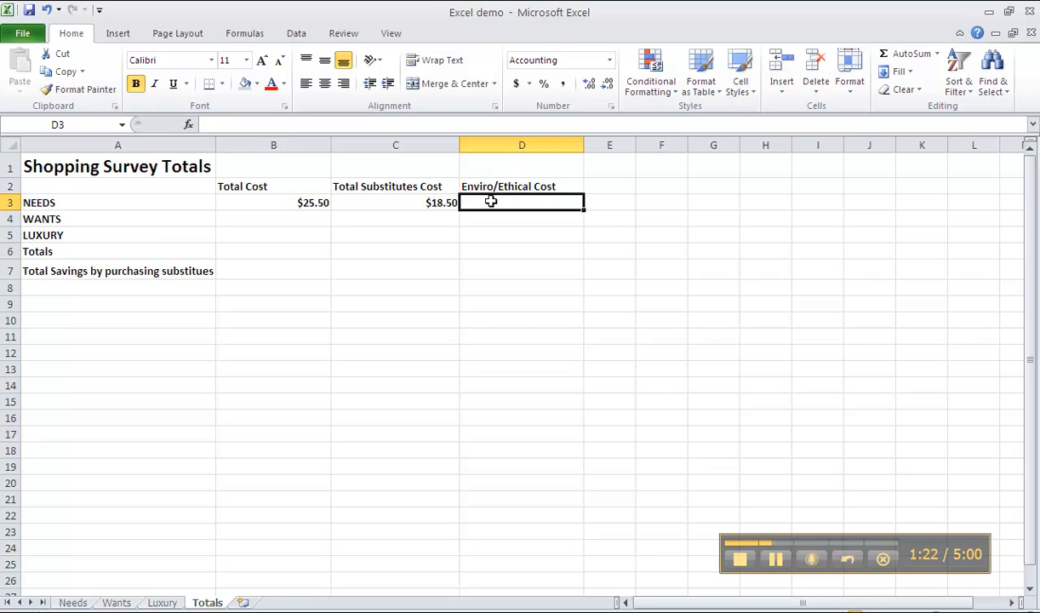
{"action": "type", "text": "="}
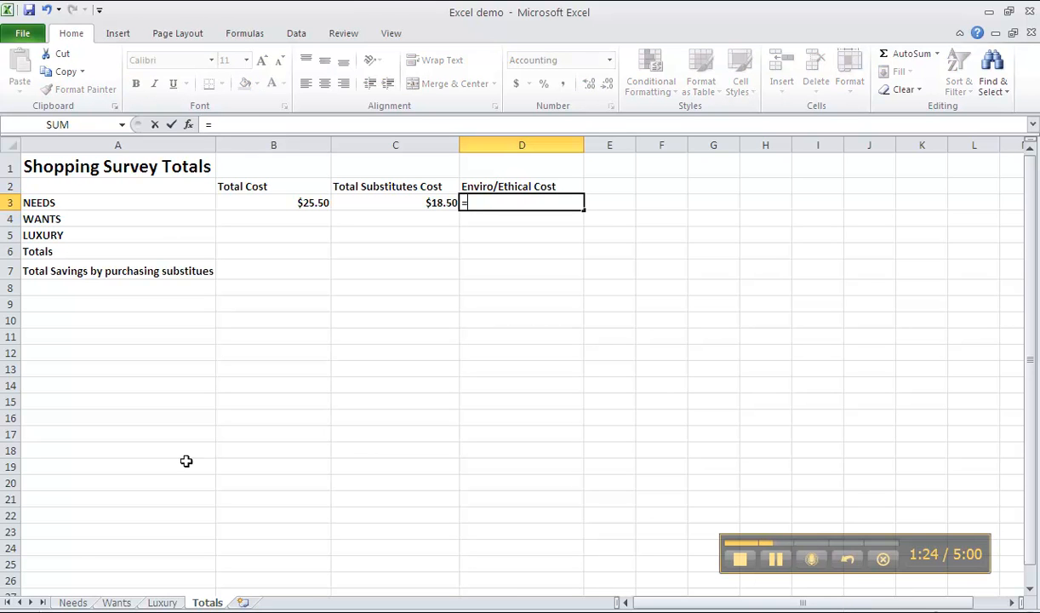
{"action": "left_click", "coordinate": [73, 602]}
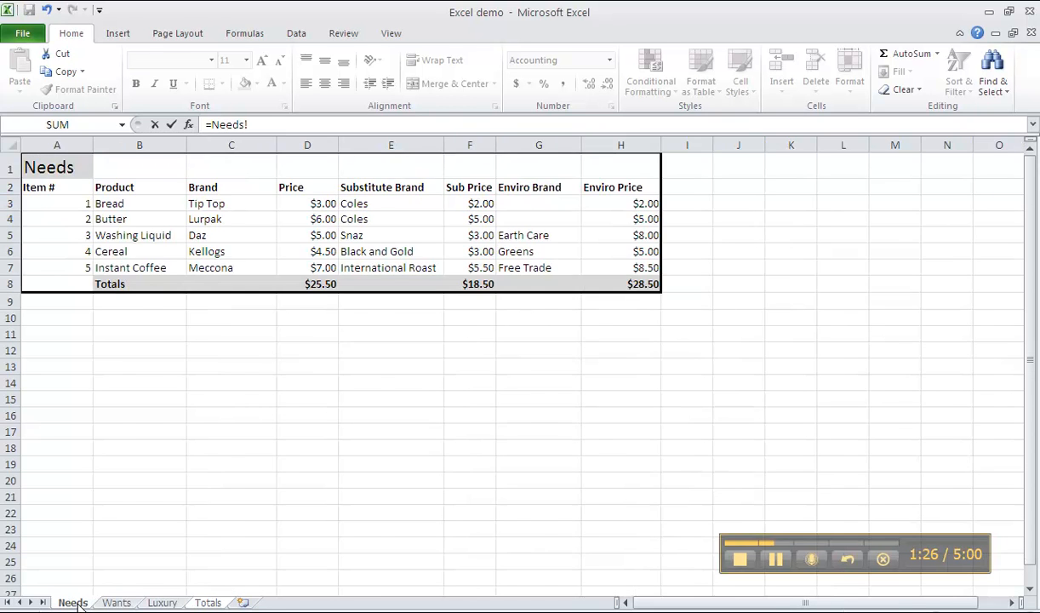
{"action": "scroll", "coordinate": [372, 448], "scroll_direction": "right", "scroll_amount": 20}
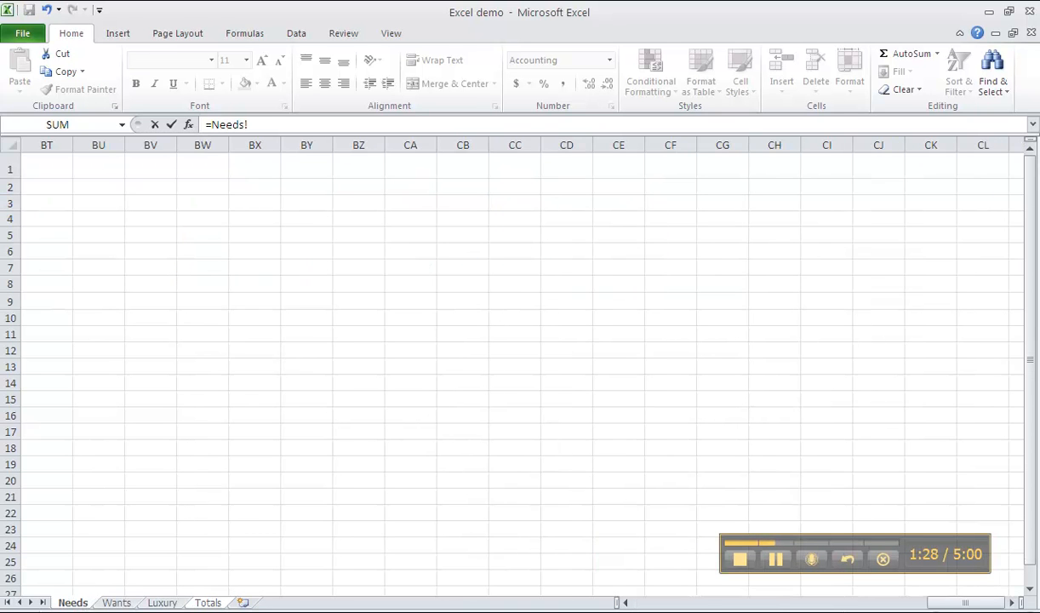
{"action": "left_click", "coordinate": [703, 606]}
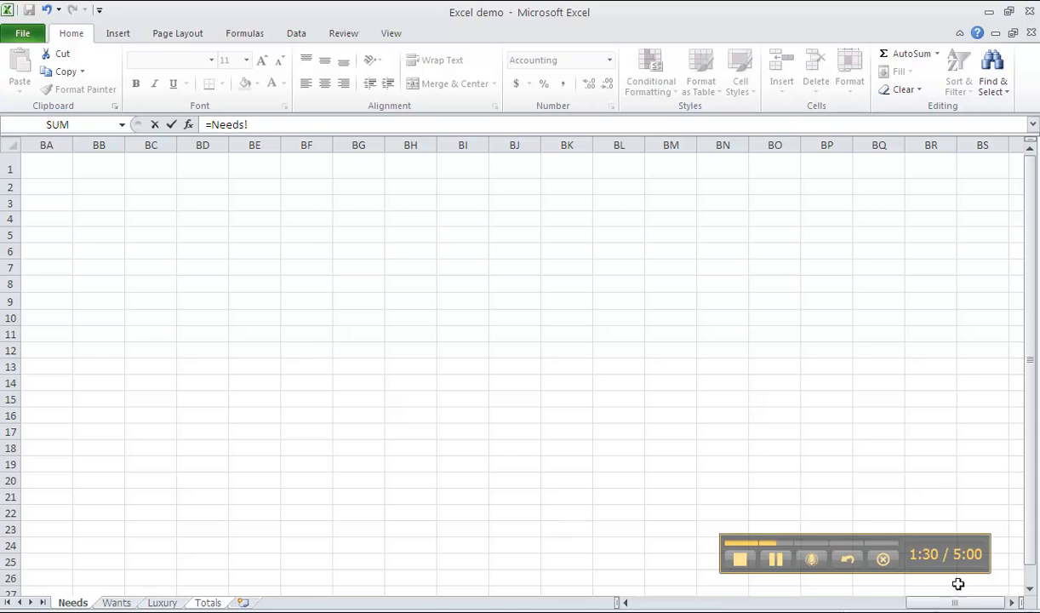
{"action": "left_click_drag", "start_coordinate": [948, 604], "coordinate": [673, 603]}
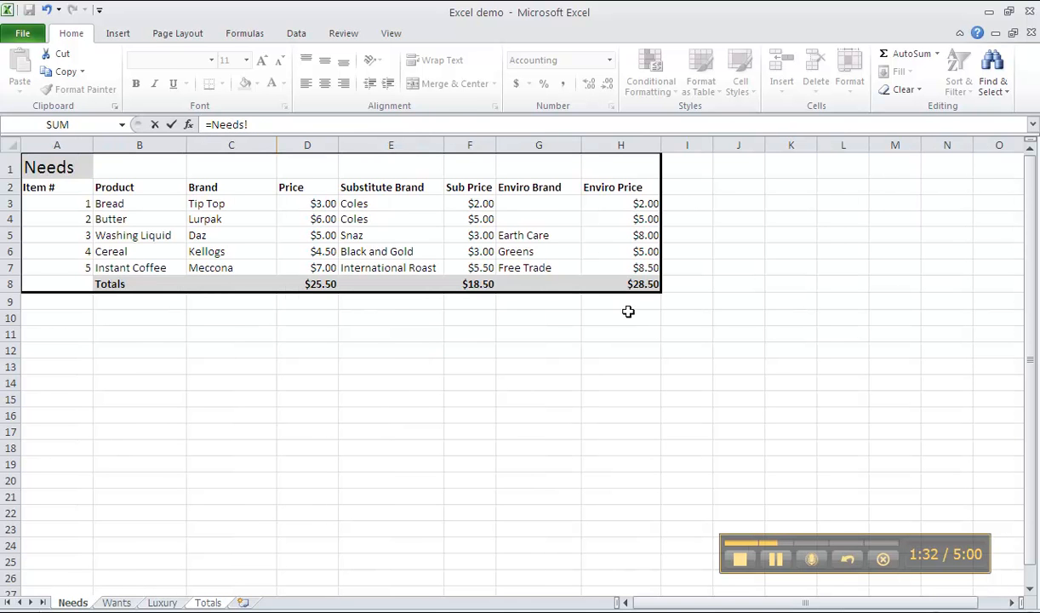
{"action": "left_click", "coordinate": [638, 284]}
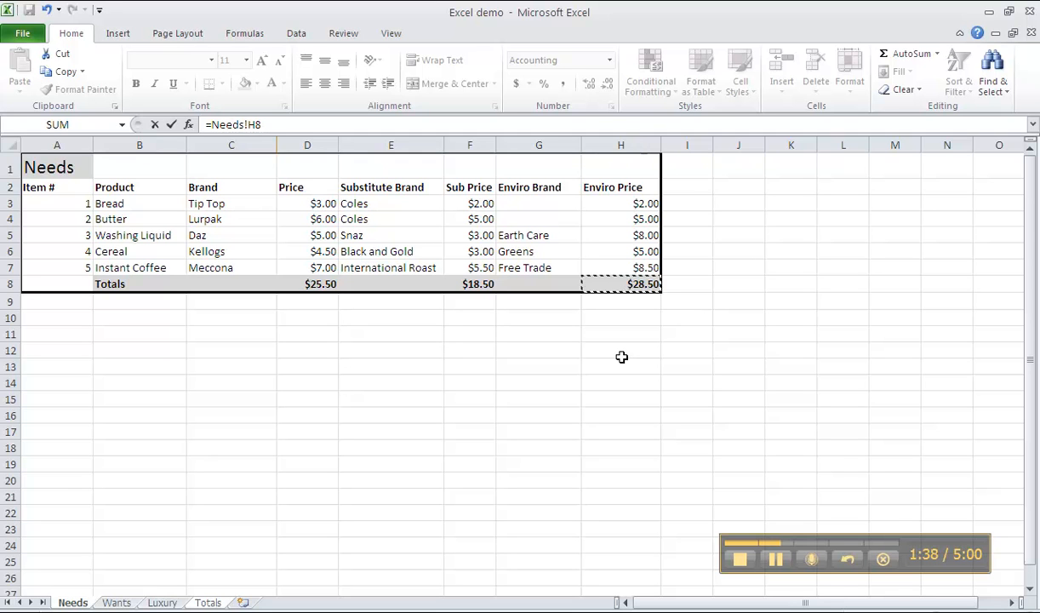
{"action": "left_click", "coordinate": [171, 124]}
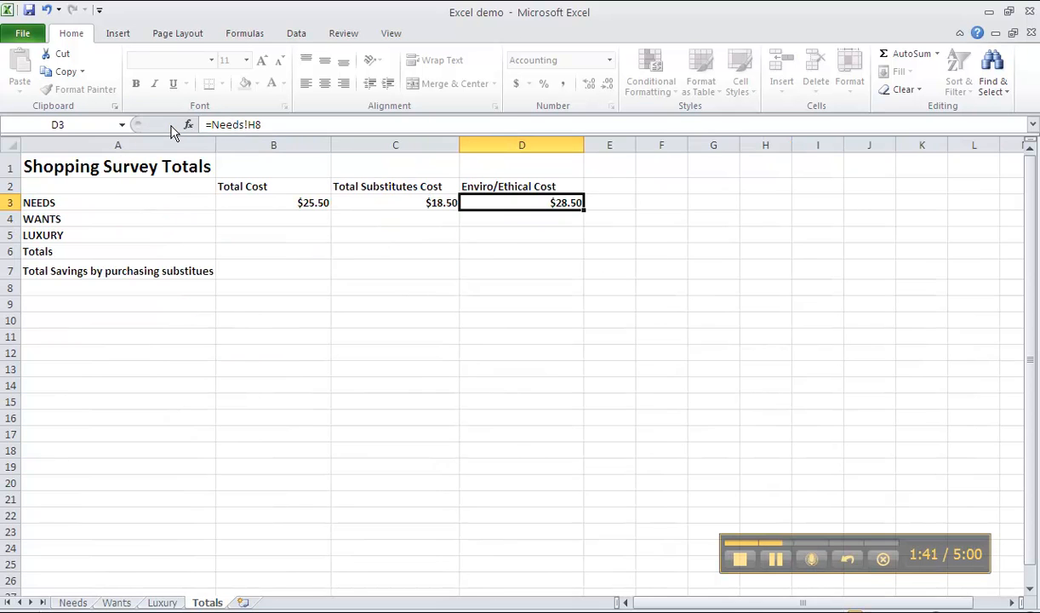
Review the item prices D3:D7 on the Needs sheet and the linked formula in B3 on the Totals sheet.
{"action": "left_click", "coordinate": [417, 298]}
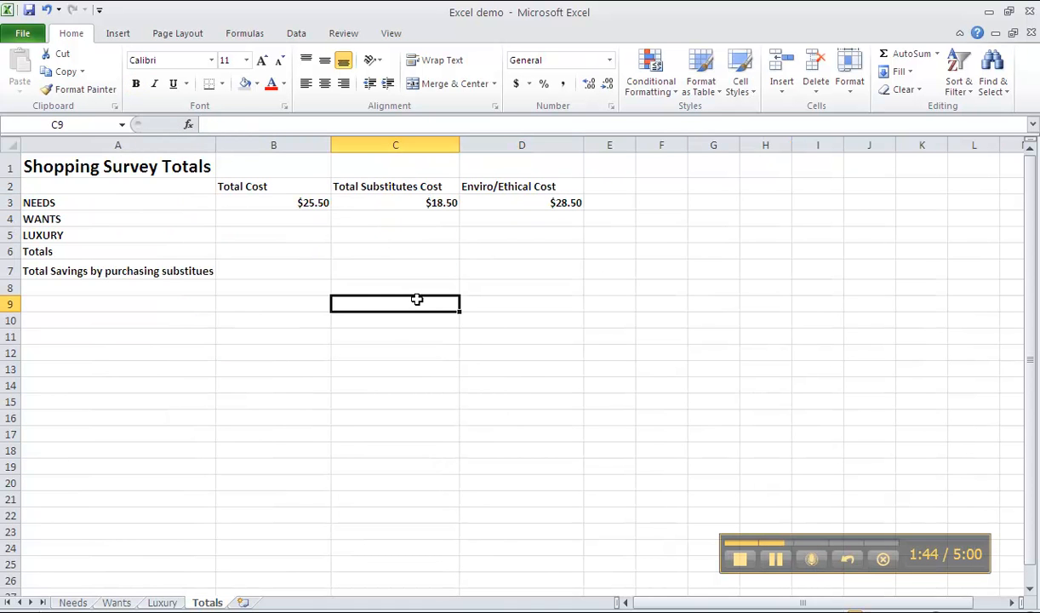
{"action": "left_click", "coordinate": [71, 602]}
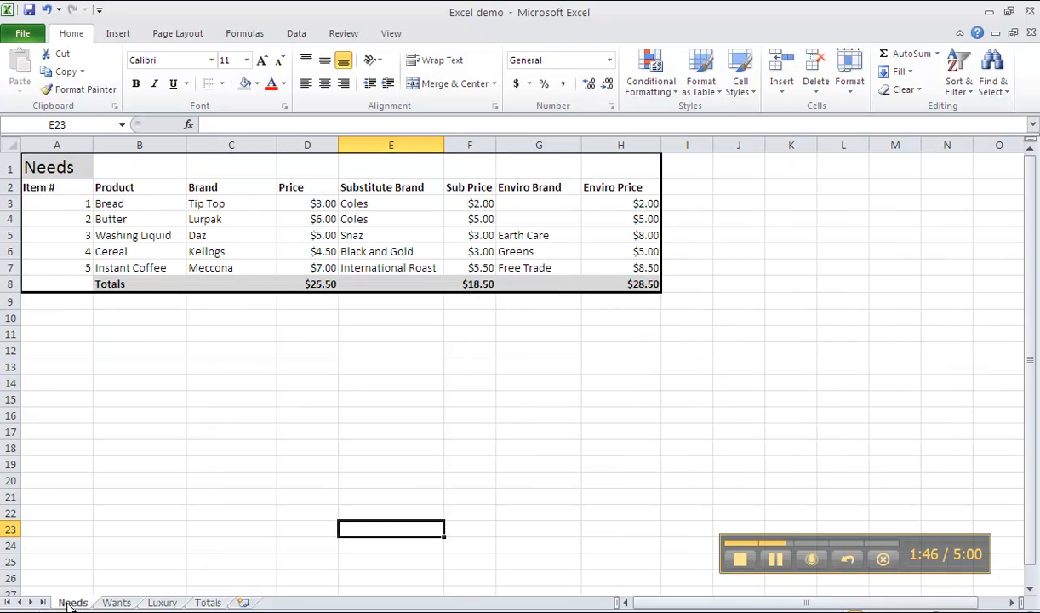
{"action": "left_click", "coordinate": [326, 204]}
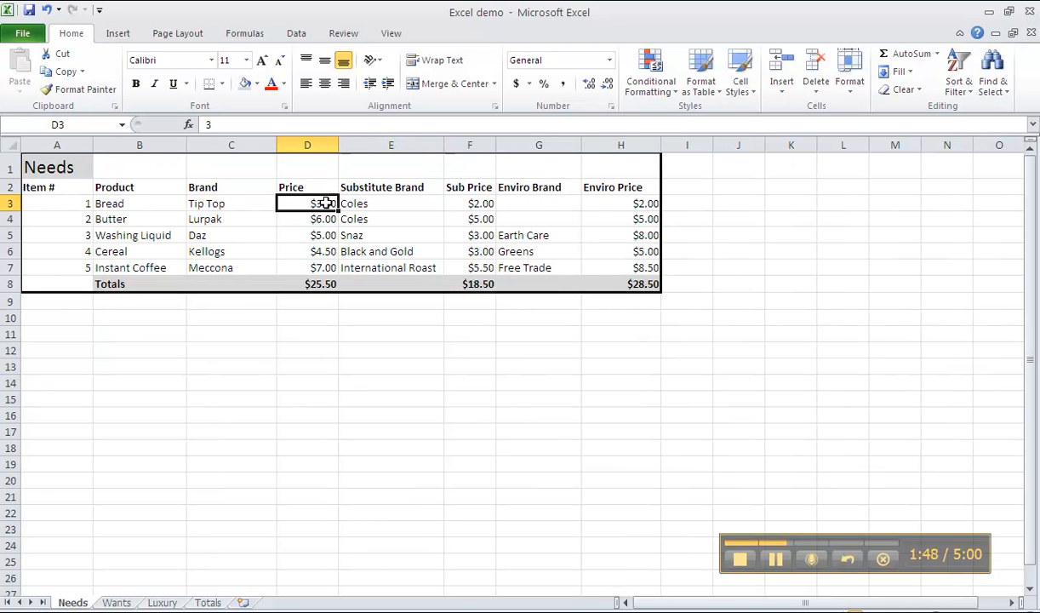
{"action": "left_click_drag", "start_coordinate": [326, 204], "coordinate": [315, 264]}
{"action": "left_click", "coordinate": [206, 602]}
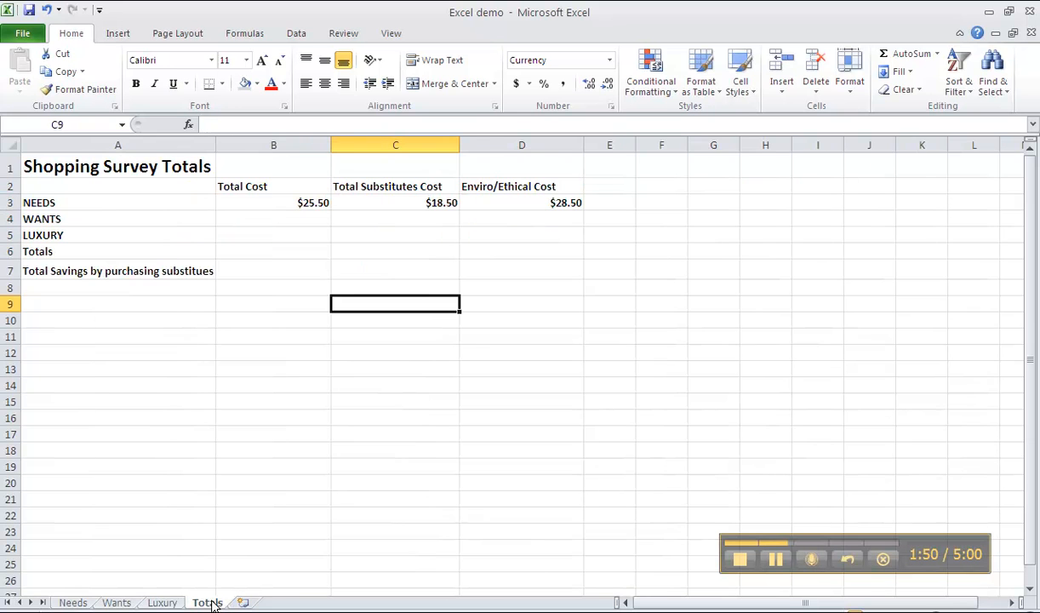
{"action": "left_click", "coordinate": [298, 202]}
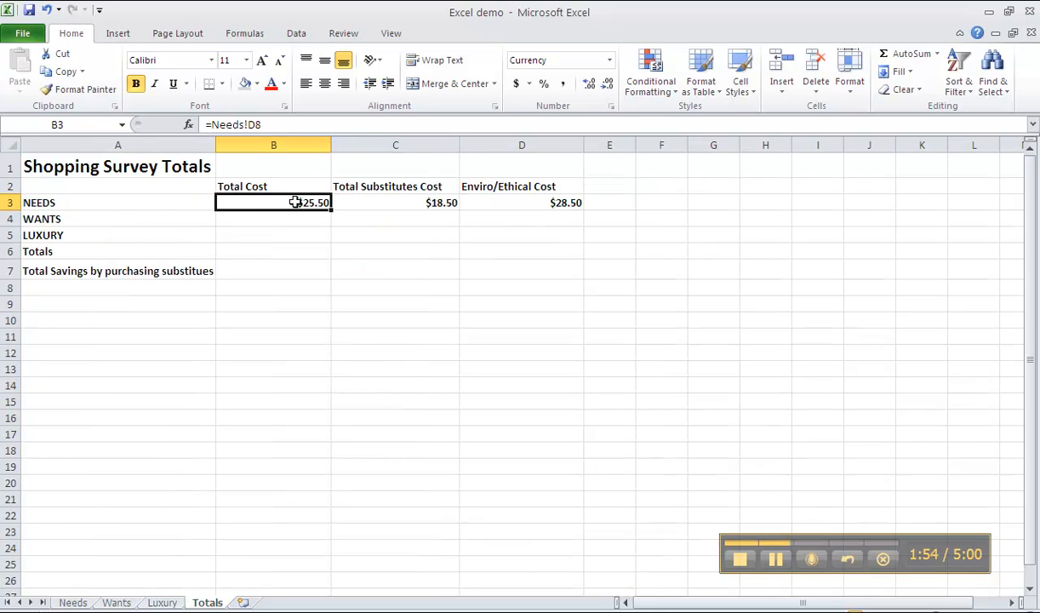
Check the price total on the Wants sheet and enter 19.00 as the WANTS Total Cost in B4 of the Totals sheet.
{"action": "left_click", "coordinate": [117, 603]}
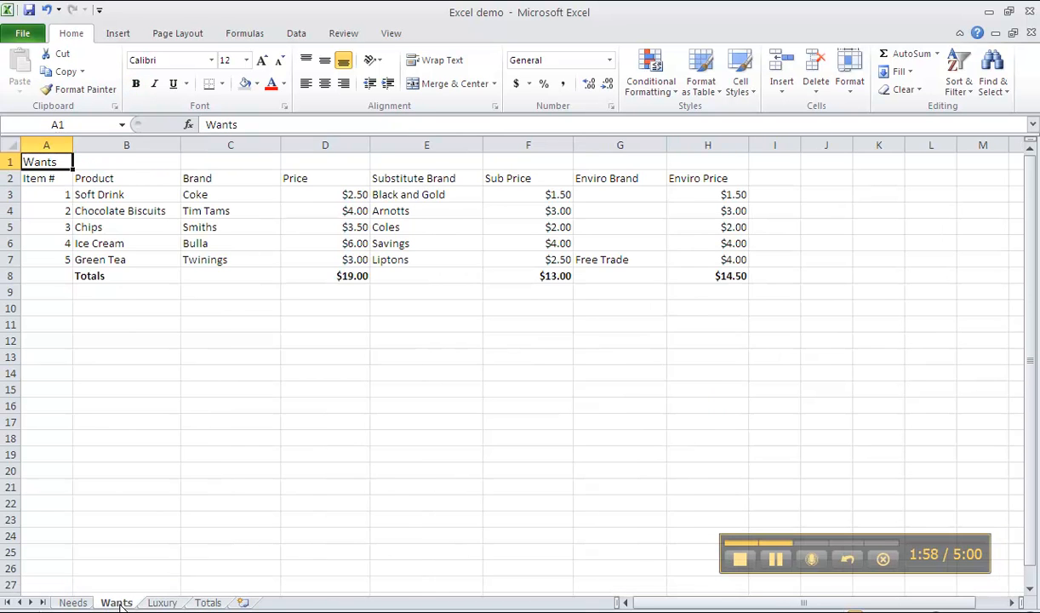
{"action": "scroll", "coordinate": [324, 325], "scroll_direction": "right", "scroll_amount": 5}
{"action": "scroll", "coordinate": [422, 361], "scroll_direction": "left", "scroll_amount": 5}
{"action": "left_click", "coordinate": [331, 279]}
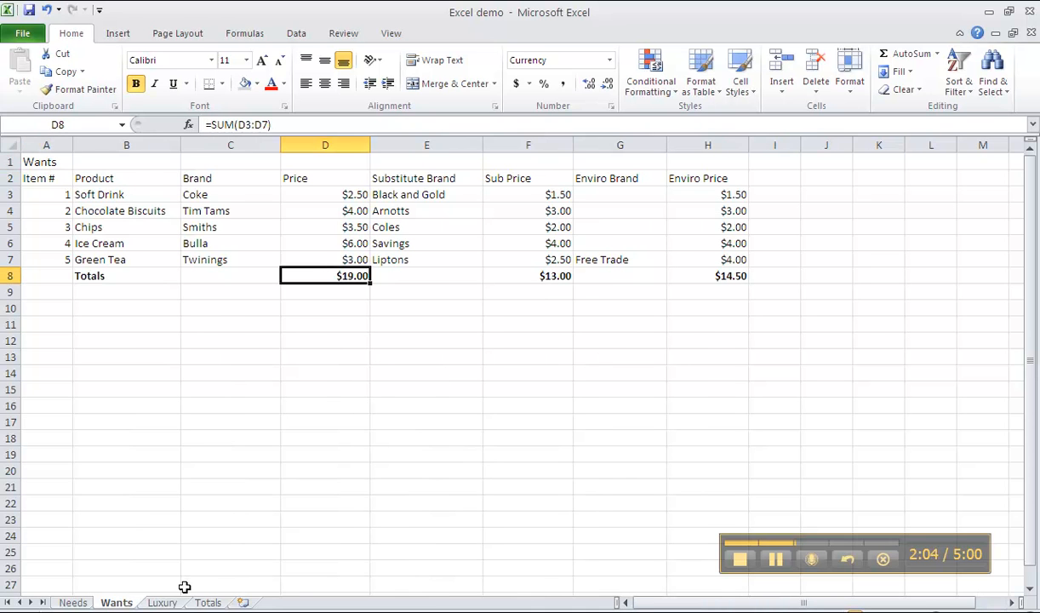
{"action": "left_click", "coordinate": [208, 602]}
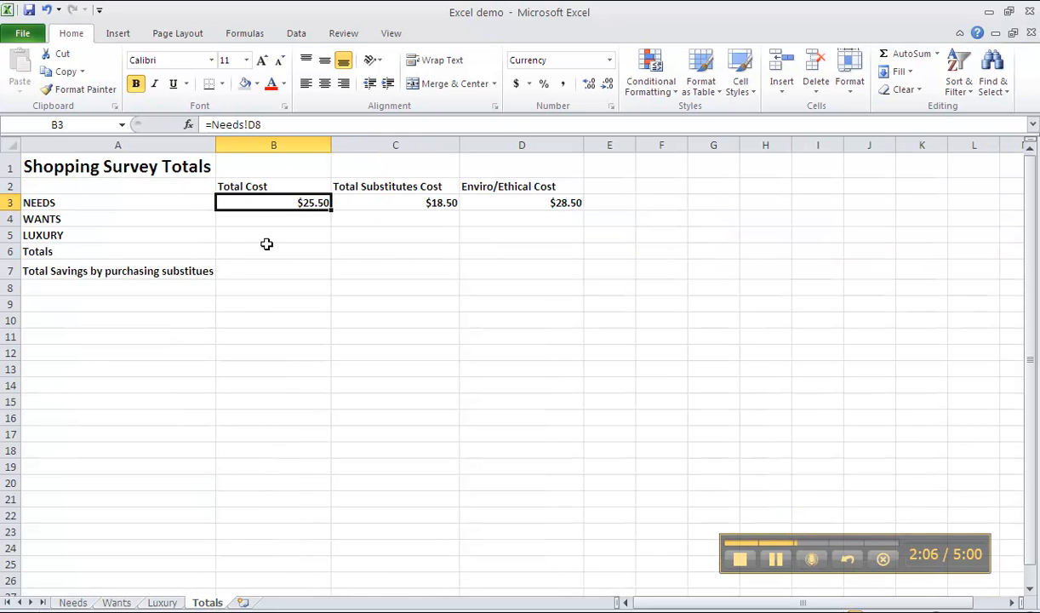
{"action": "left_click", "coordinate": [260, 219]}
{"action": "type", "text": "19.00"}
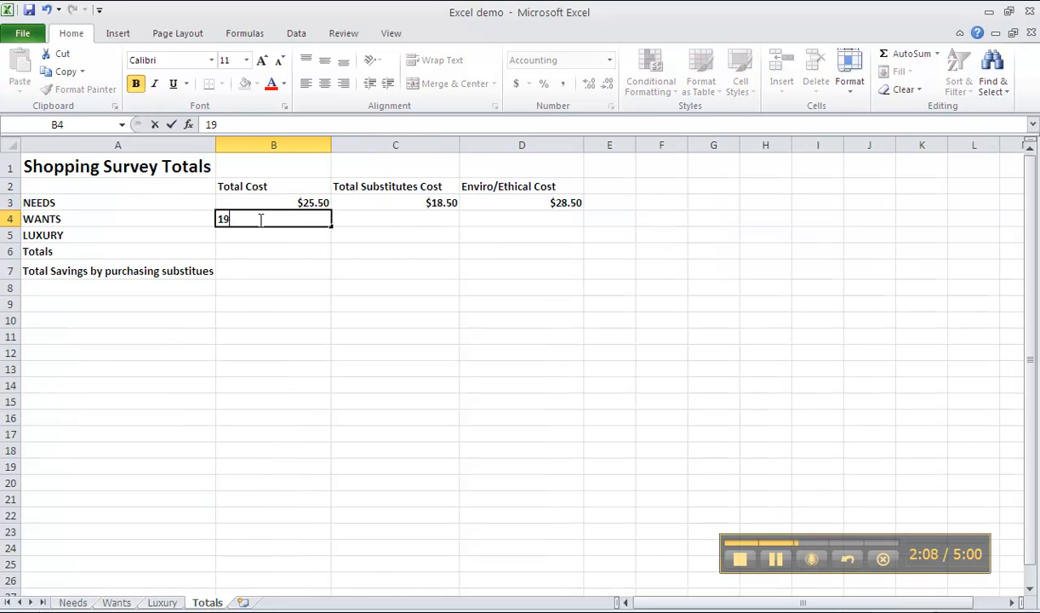
{"action": "left_click", "coordinate": [275, 272]}
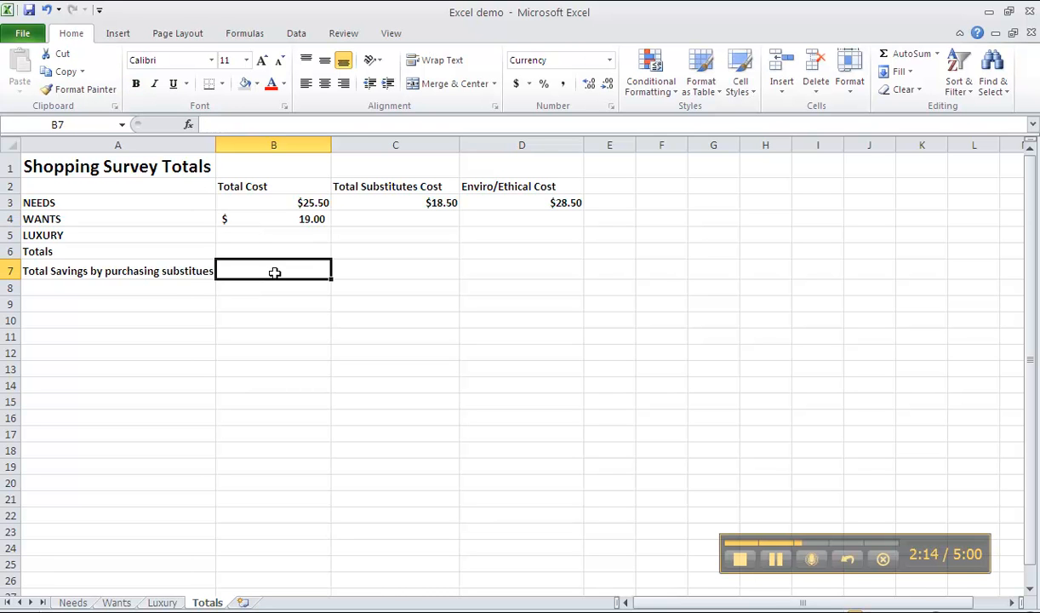
Link the WANTS Total Substitutes Cost cell C4 to the substitute price total with =Wants!F8.
{"action": "scroll", "coordinate": [275, 273], "scroll_direction": "right", "scroll_amount": 4}
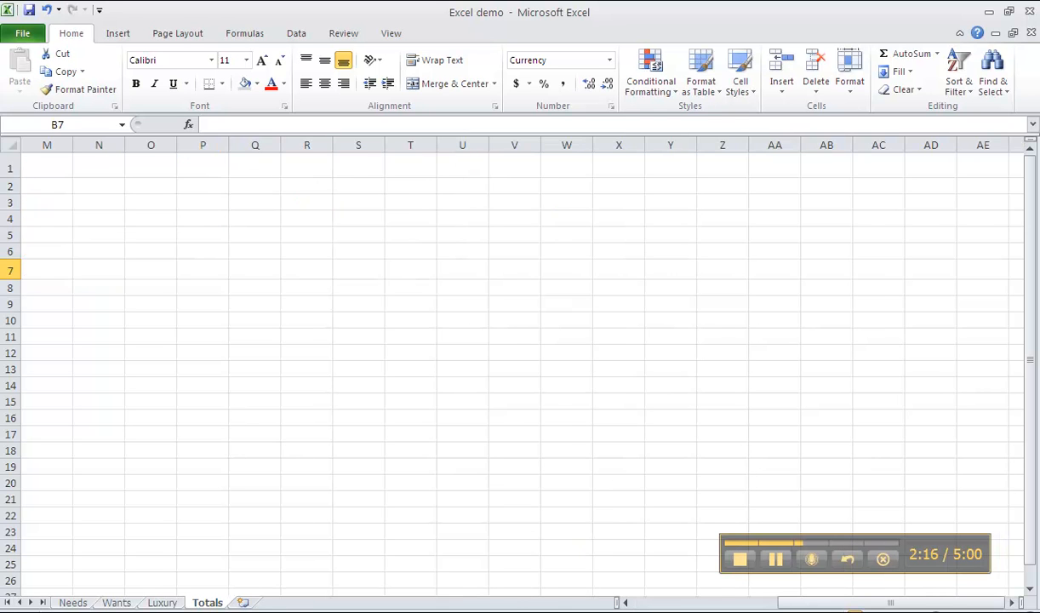
{"action": "scroll", "coordinate": [275, 272], "scroll_direction": "left", "scroll_amount": 4}
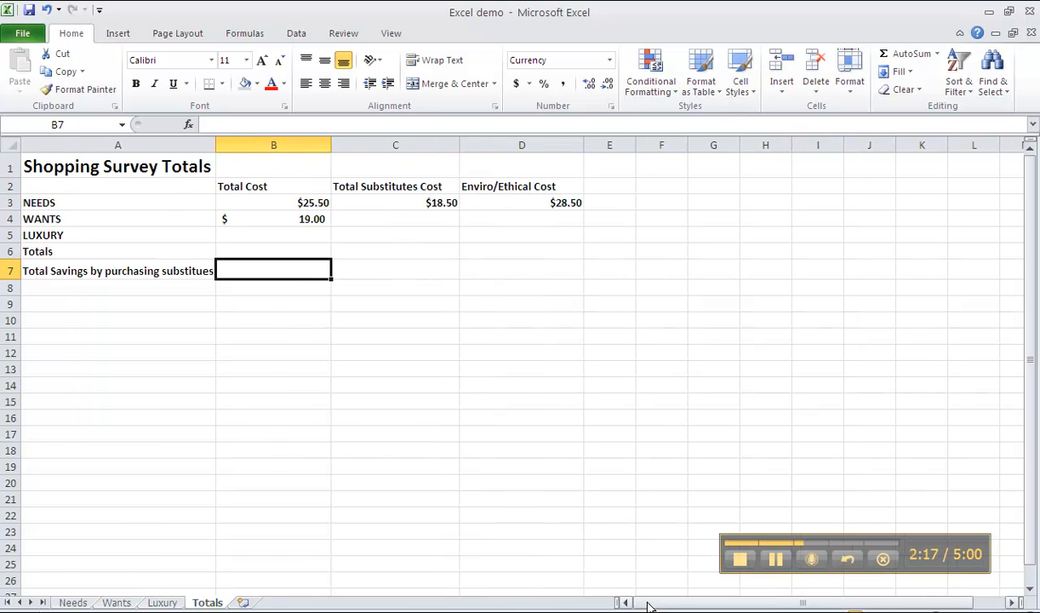
{"action": "left_click", "coordinate": [420, 222]}
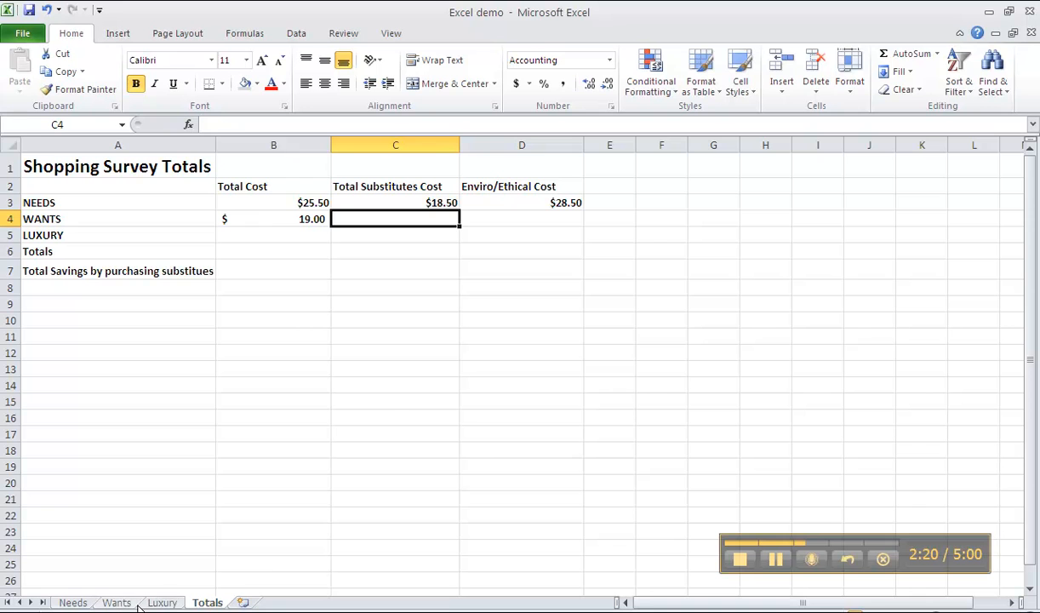
{"action": "type", "text": "="}
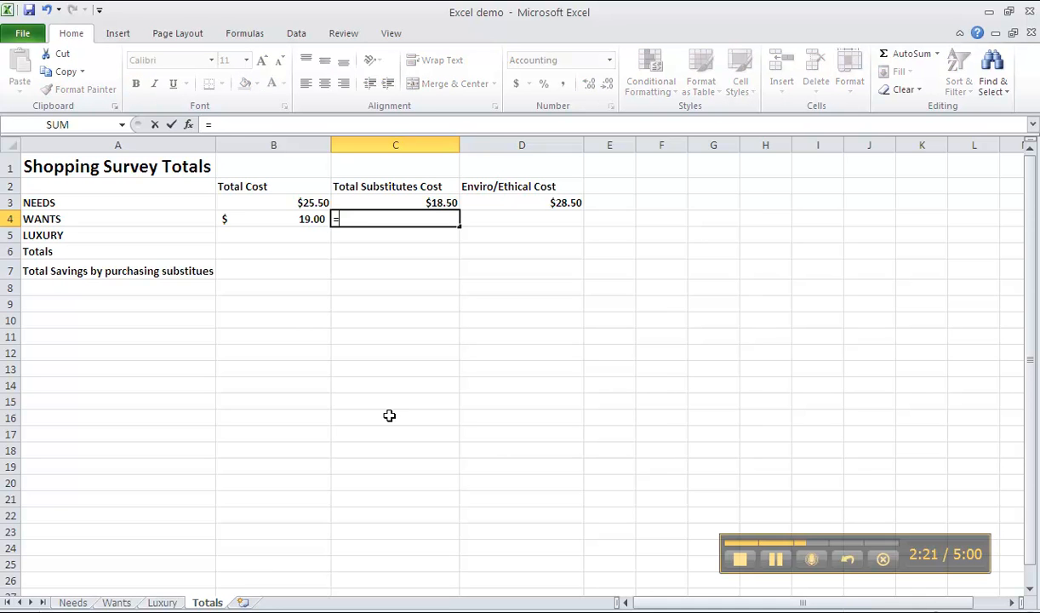
{"action": "left_click", "coordinate": [128, 603]}
{"action": "scroll", "coordinate": [367, 316], "scroll_direction": "right", "scroll_amount": 5}
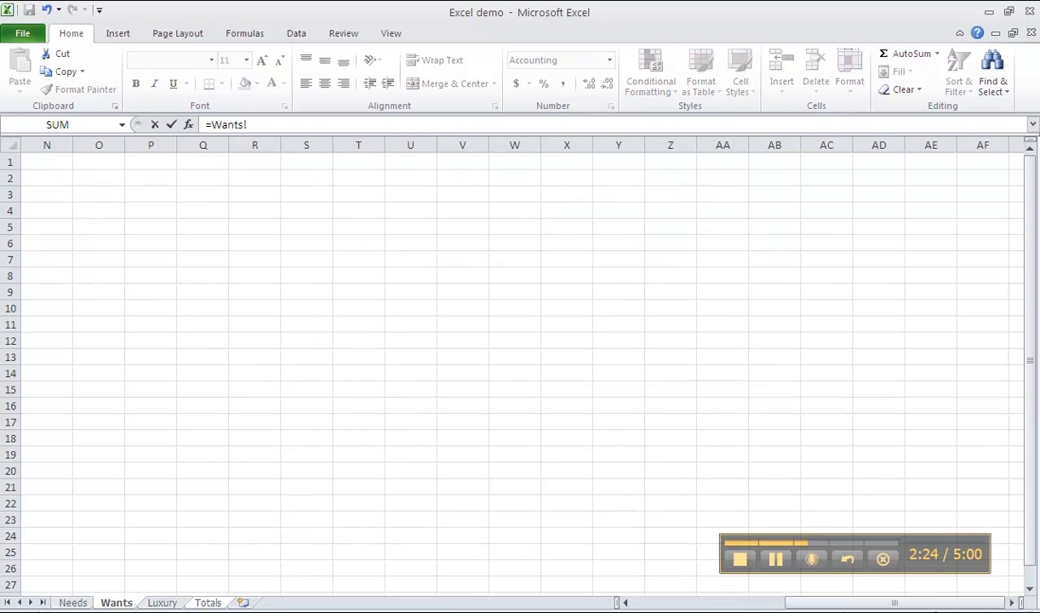
{"action": "scroll", "coordinate": [510, 366], "scroll_direction": "left", "scroll_amount": 5}
{"action": "left_click", "coordinate": [521, 274]}
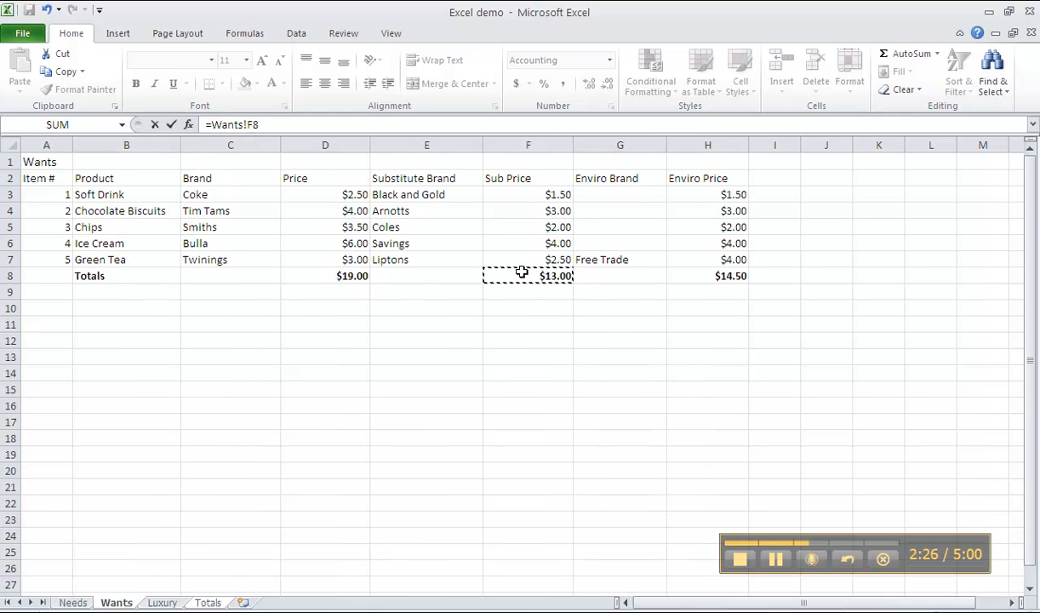
{"action": "left_click", "coordinate": [171, 126]}
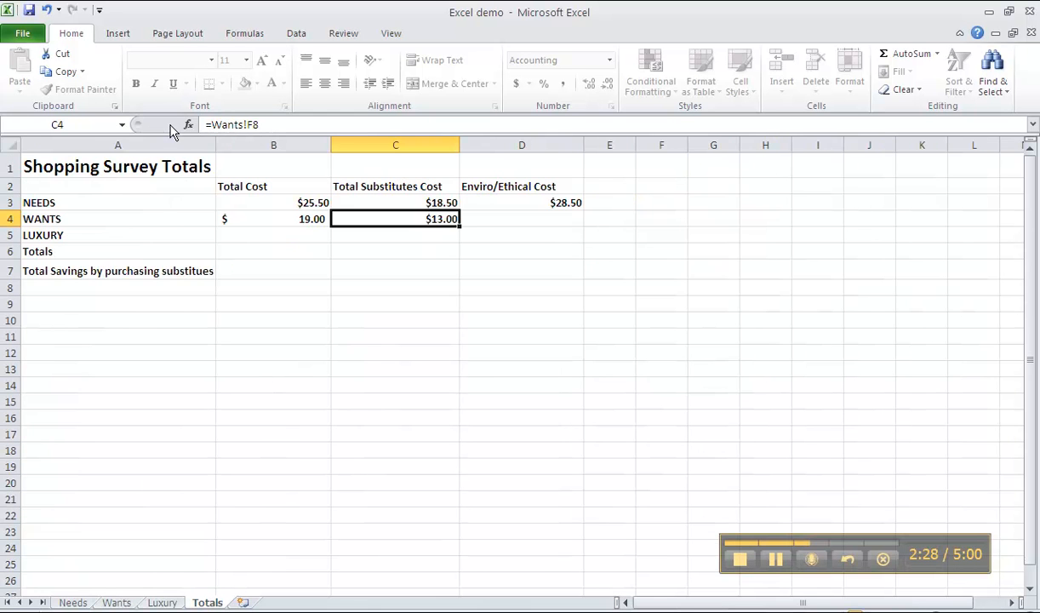
Link the WANTS Enviro/Ethical Cost cell D4 to the enviro price total with =Wants!H8.
{"action": "left_click", "coordinate": [492, 221]}
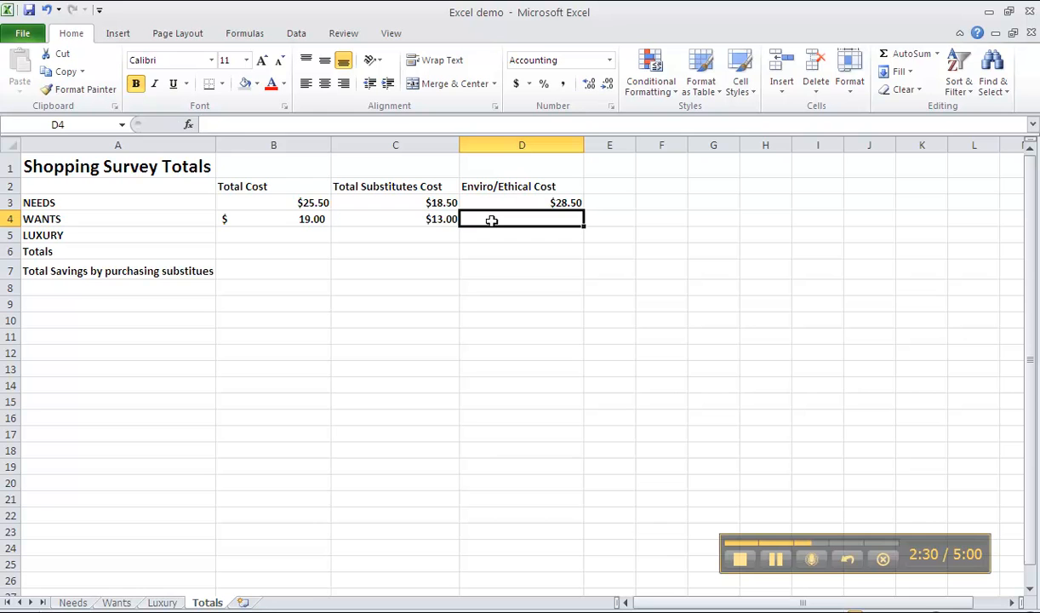
{"action": "type", "text": "="}
{"action": "left_click", "coordinate": [129, 602]}
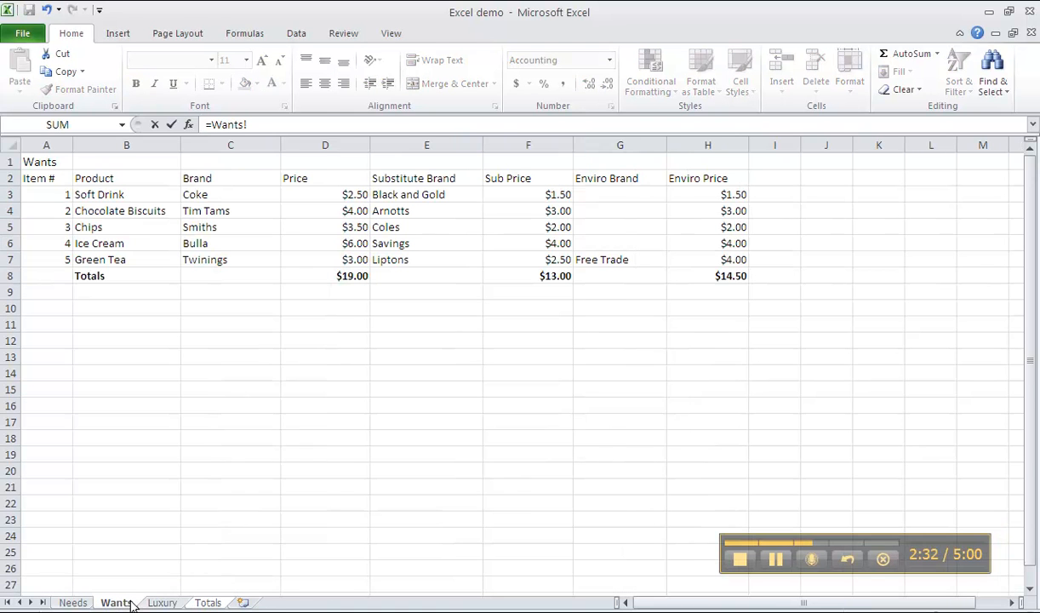
{"action": "left_click", "coordinate": [673, 276]}
{"action": "left_click", "coordinate": [171, 125]}
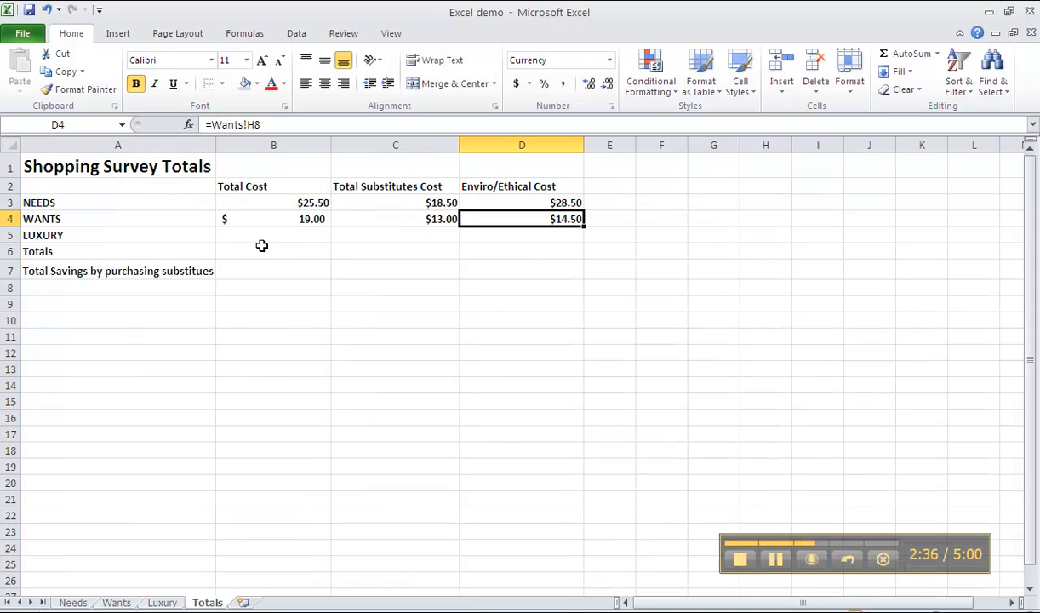
Link the LUXURY Total Cost cell B5 to the price total on the Luxury sheet with =Luxury!D6.
{"action": "left_click", "coordinate": [261, 237]}
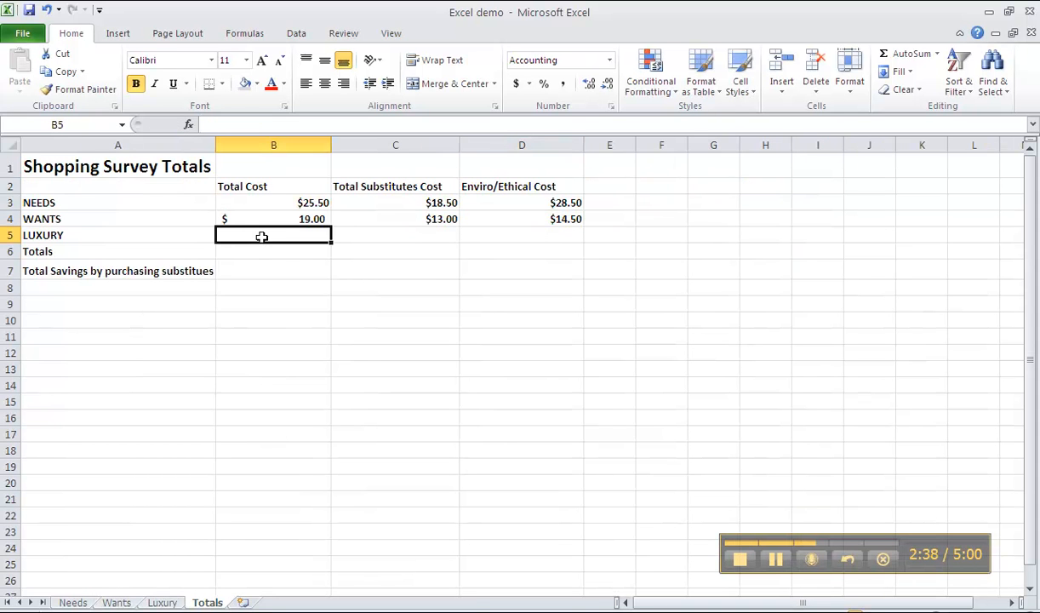
{"action": "type", "text": "="}
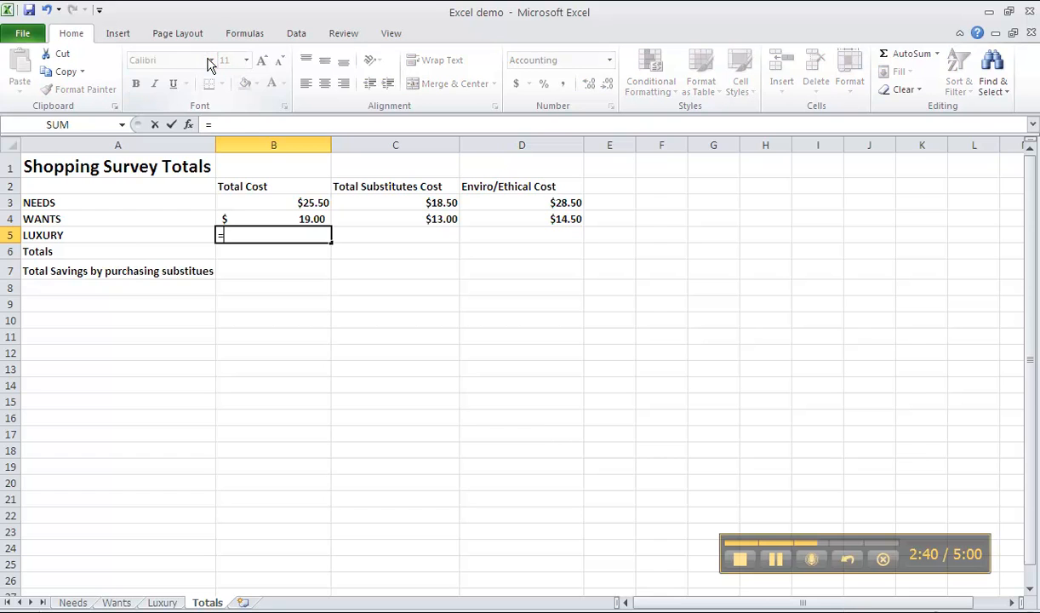
{"action": "left_click", "coordinate": [162, 602]}
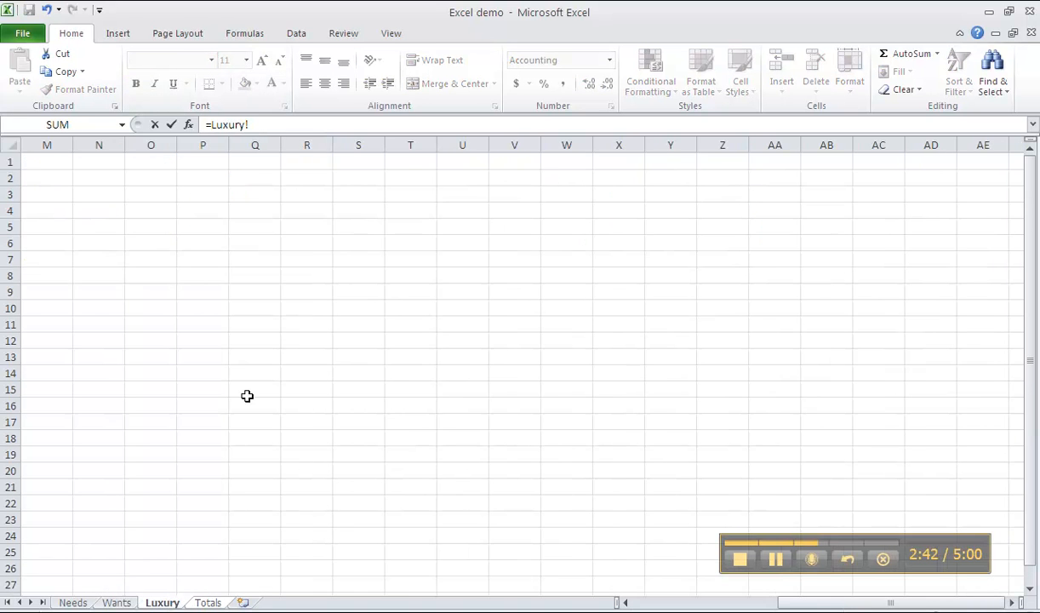
{"action": "left_click", "coordinate": [645, 604]}
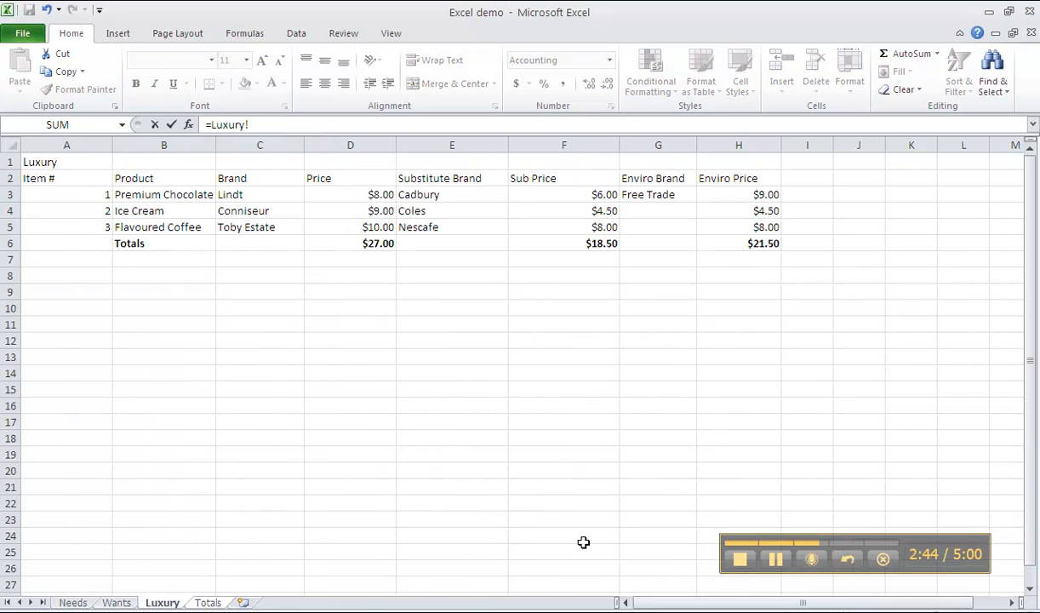
{"action": "left_click", "coordinate": [345, 240]}
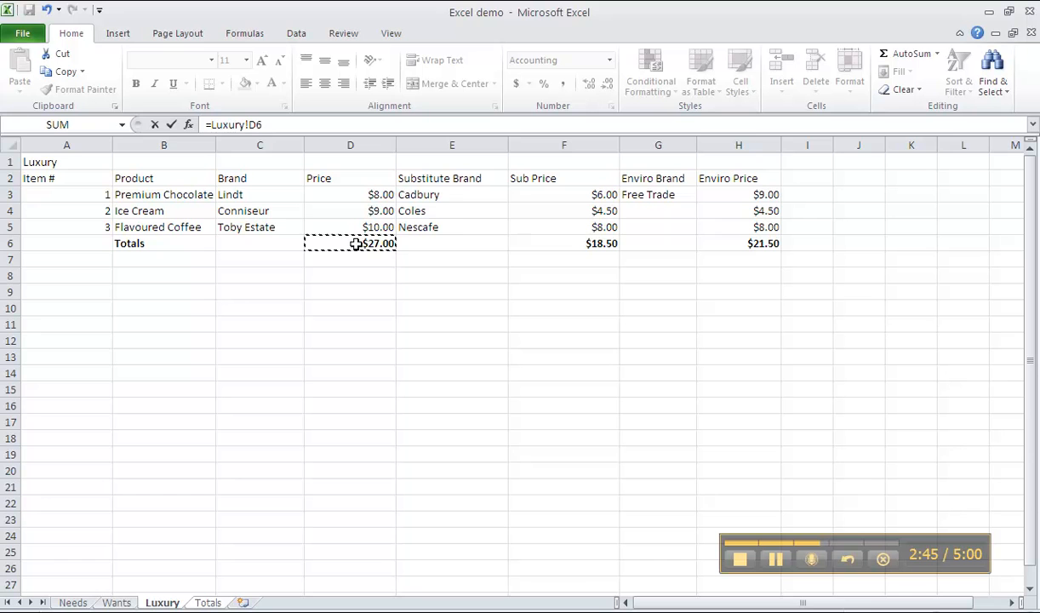
{"action": "left_click", "coordinate": [171, 125]}
Link the LUXURY Total Substitutes Cost cell C5 to the substitute price total with =Luxury!F6.
{"action": "left_click", "coordinate": [362, 237]}
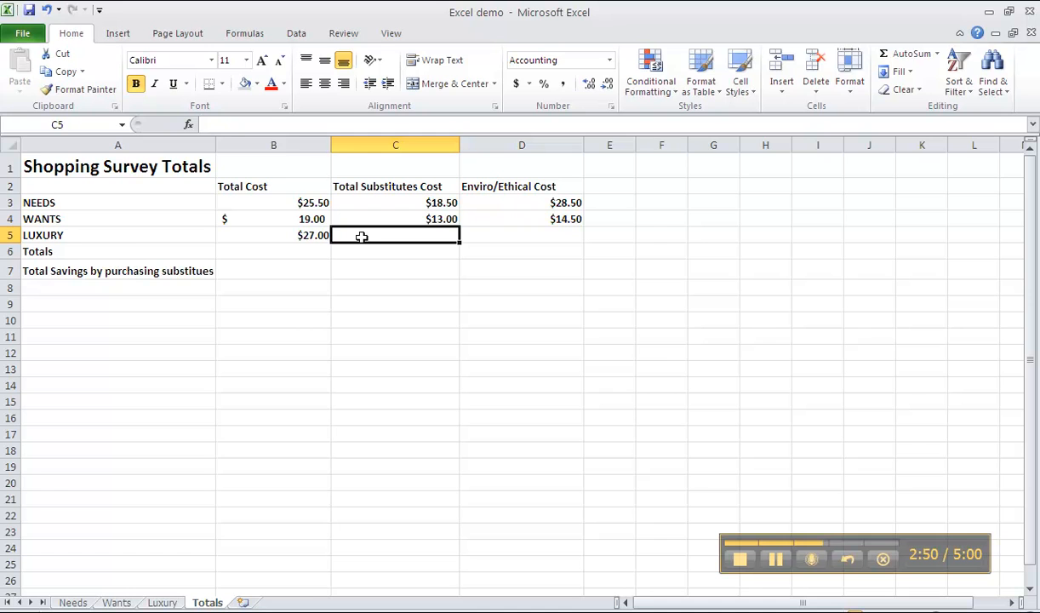
{"action": "type", "text": "="}
{"action": "left_click", "coordinate": [160, 602]}
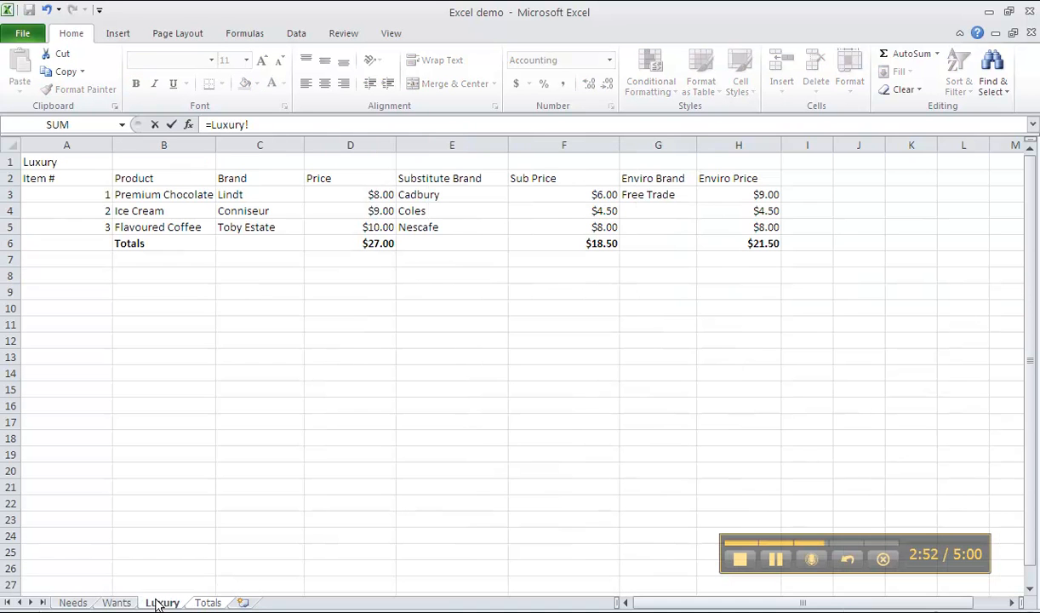
{"action": "left_click", "coordinate": [555, 243]}
{"action": "left_click", "coordinate": [171, 124]}
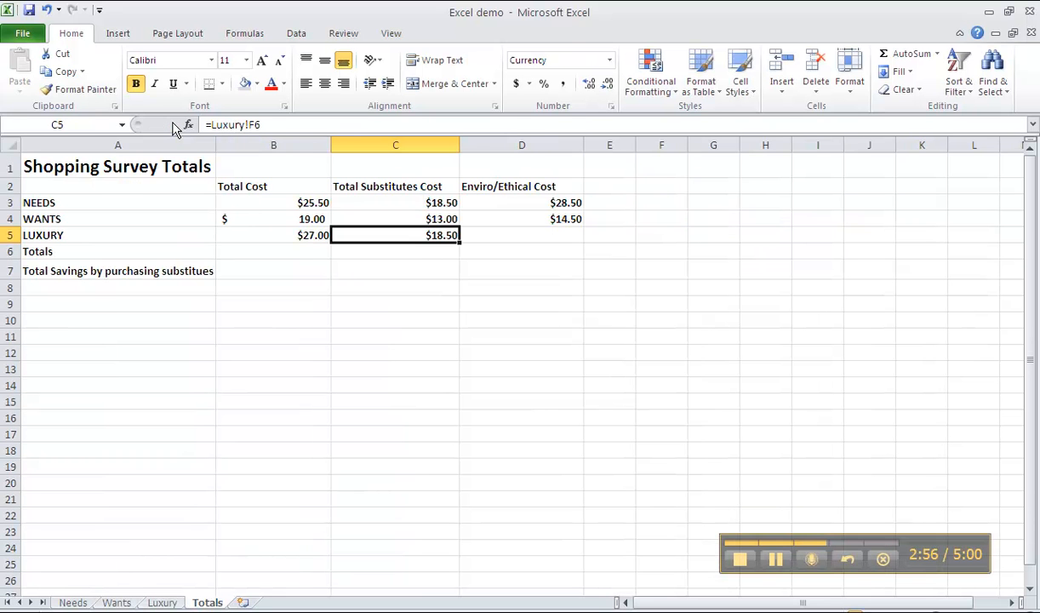
Link the LUXURY Enviro/Ethical Cost cell D5 to the enviro price total with =Luxury!H6.
{"action": "left_click", "coordinate": [523, 235]}
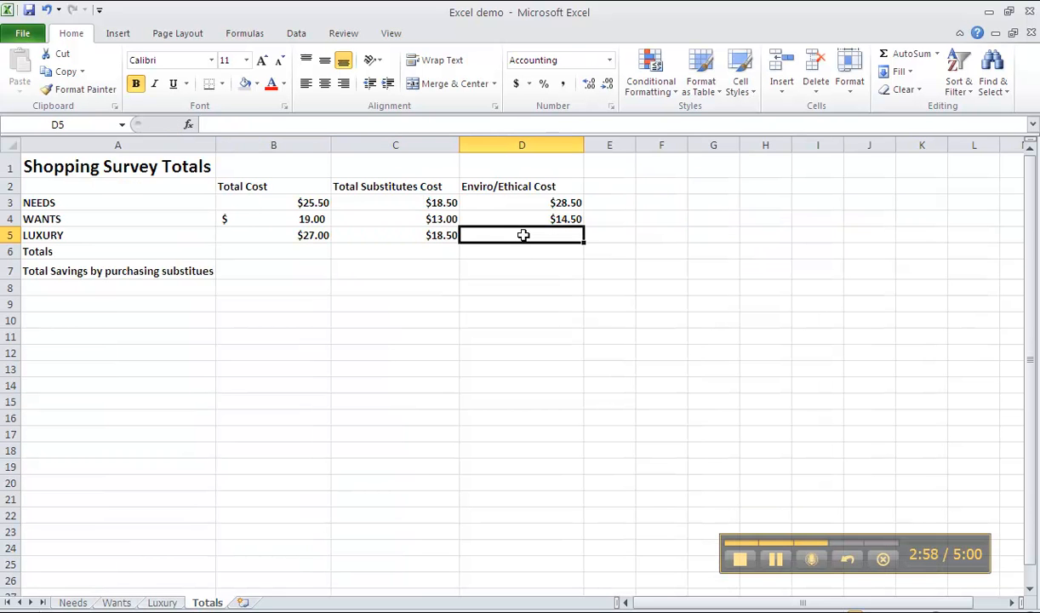
{"action": "type", "text": "="}
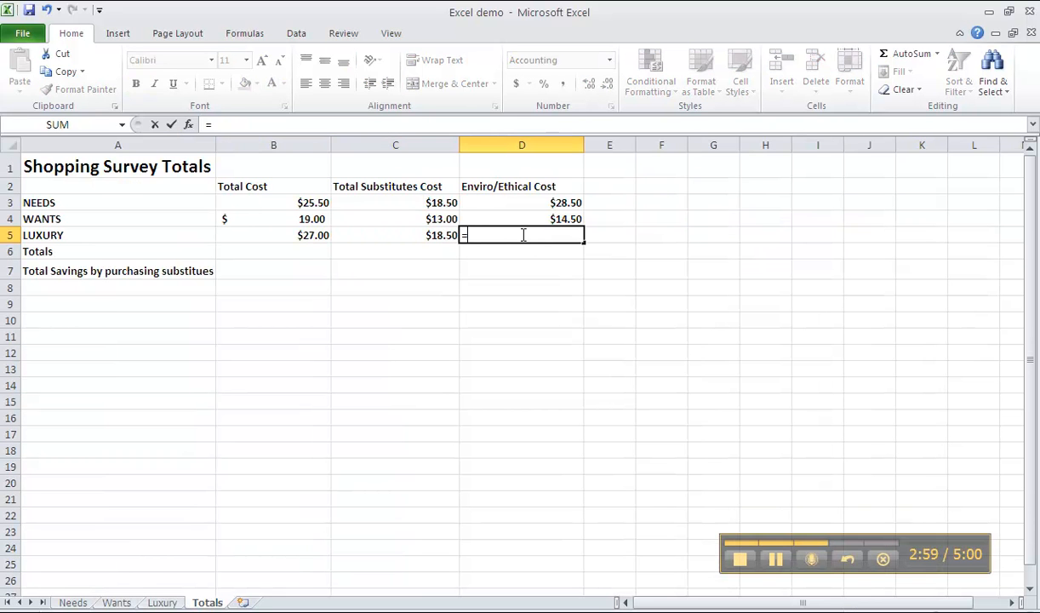
{"action": "left_click", "coordinate": [161, 603]}
{"action": "left_click", "coordinate": [713, 244]}
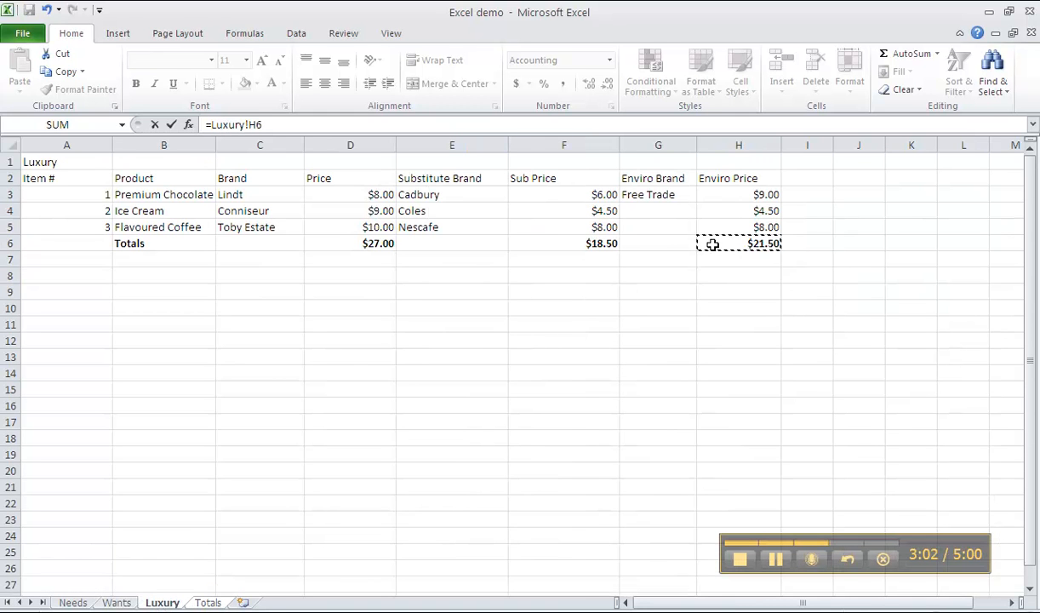
{"action": "left_click", "coordinate": [171, 125]}
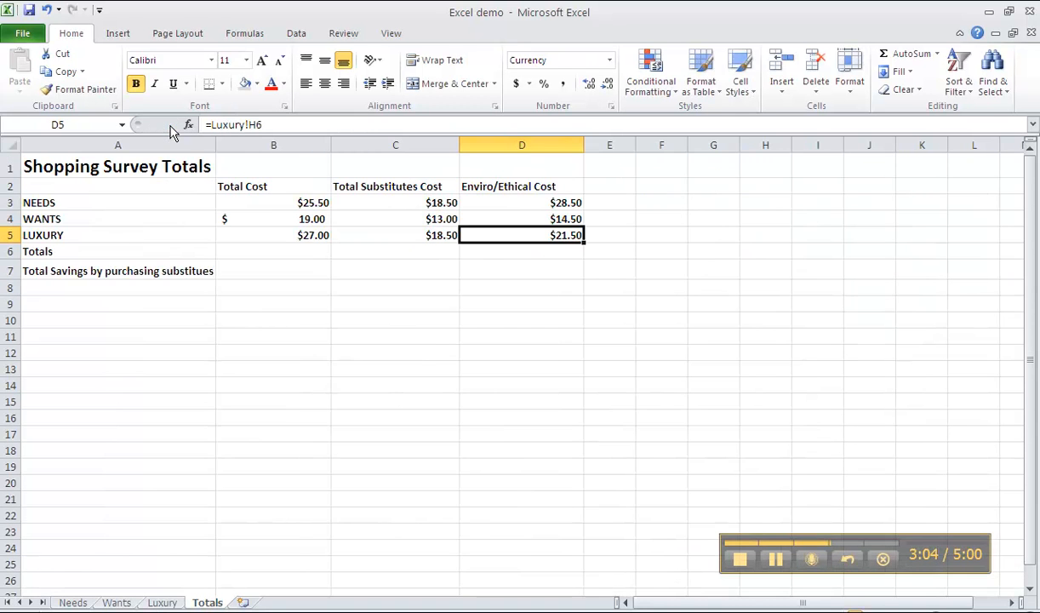
{"action": "left_click", "coordinate": [512, 435]}
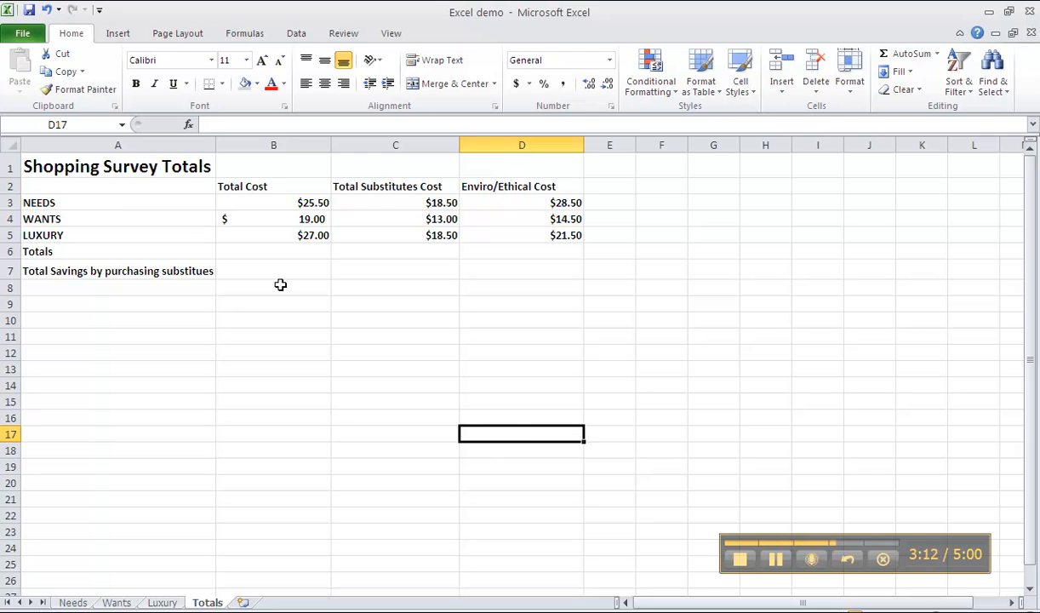
Fill the Totals row cells B6, C6 and D6 with AutoSum formulas adding rows 3 to 5 of each cost column.
{"action": "left_click", "coordinate": [278, 250]}
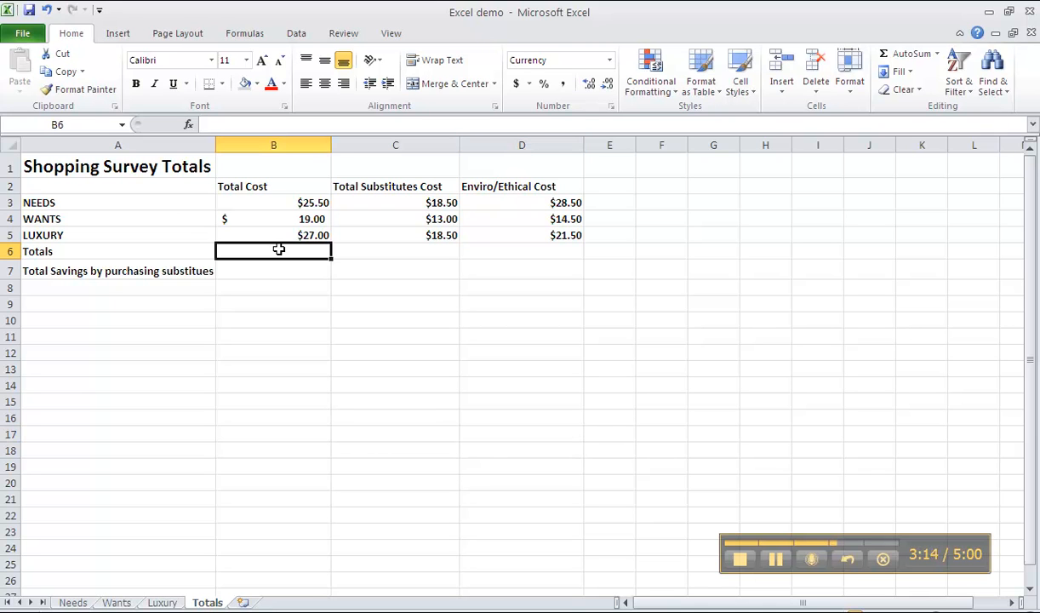
{"action": "left_click", "coordinate": [890, 58]}
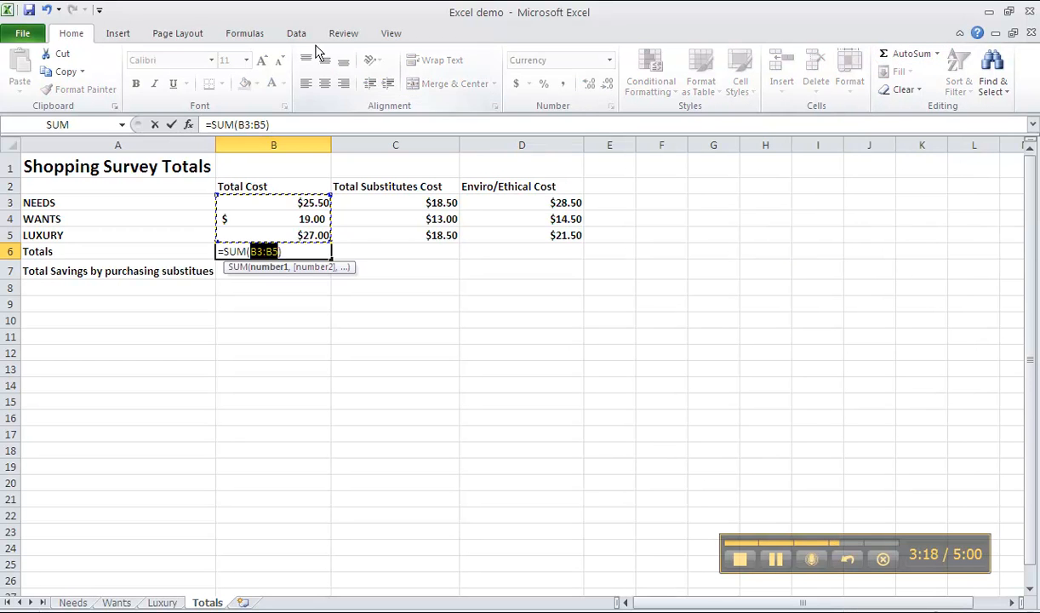
{"action": "left_click", "coordinate": [174, 125]}
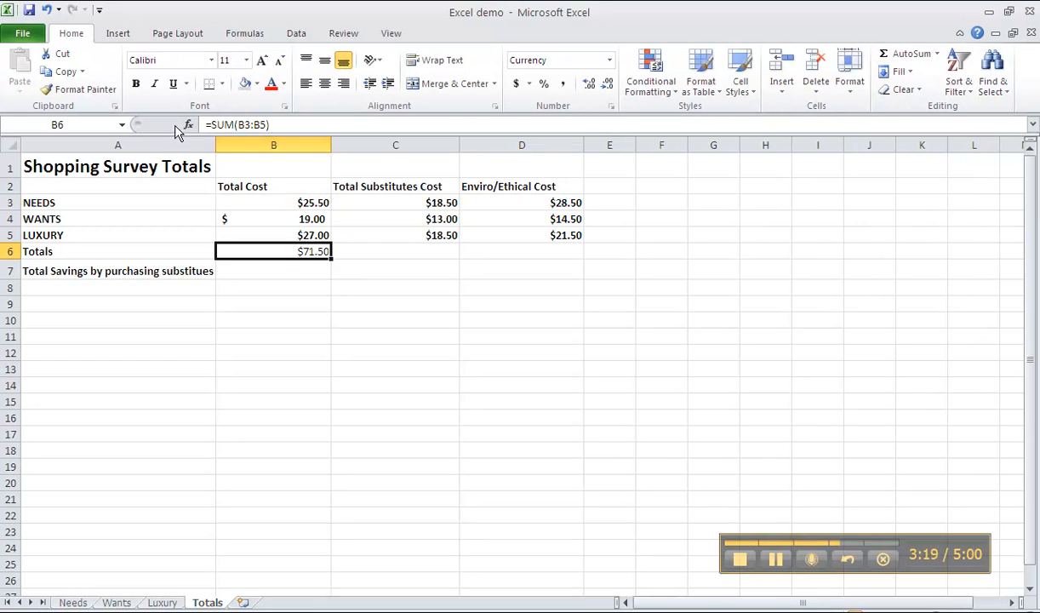
{"action": "left_click", "coordinate": [402, 252]}
{"action": "left_click", "coordinate": [890, 58]}
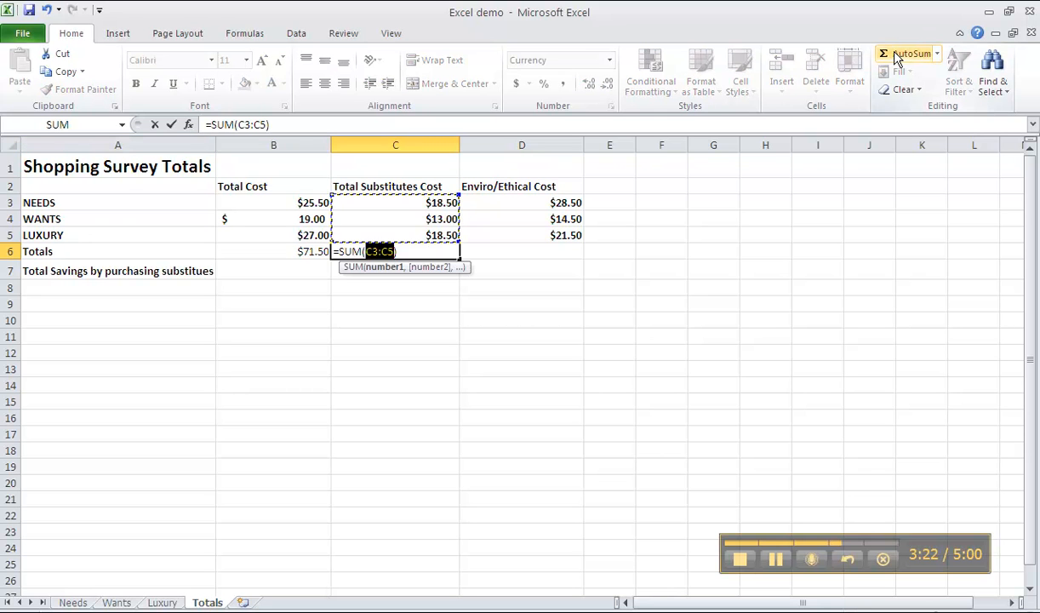
{"action": "left_click", "coordinate": [172, 124]}
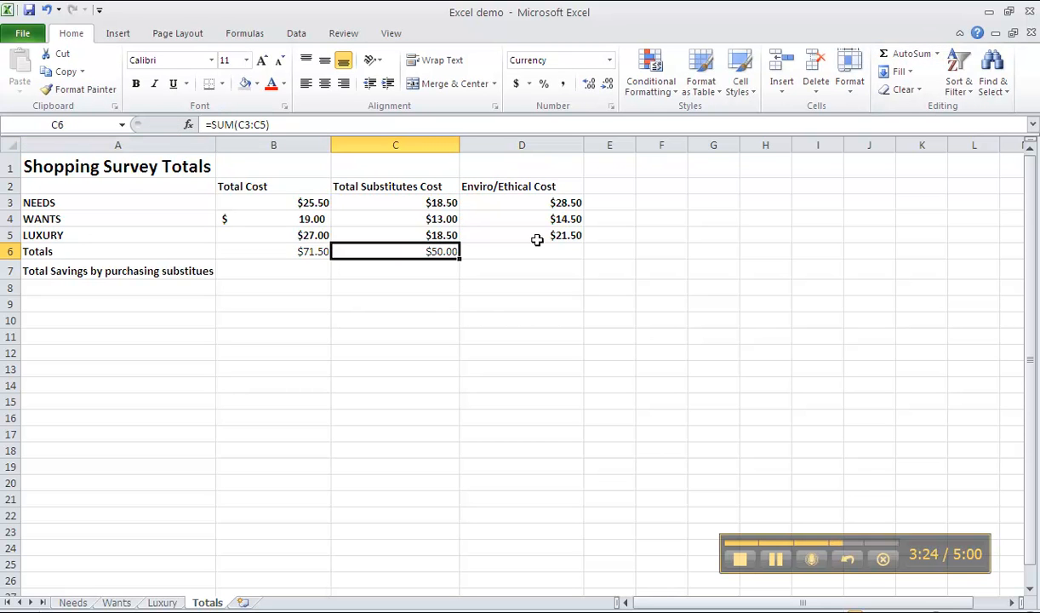
{"action": "left_click", "coordinate": [539, 249]}
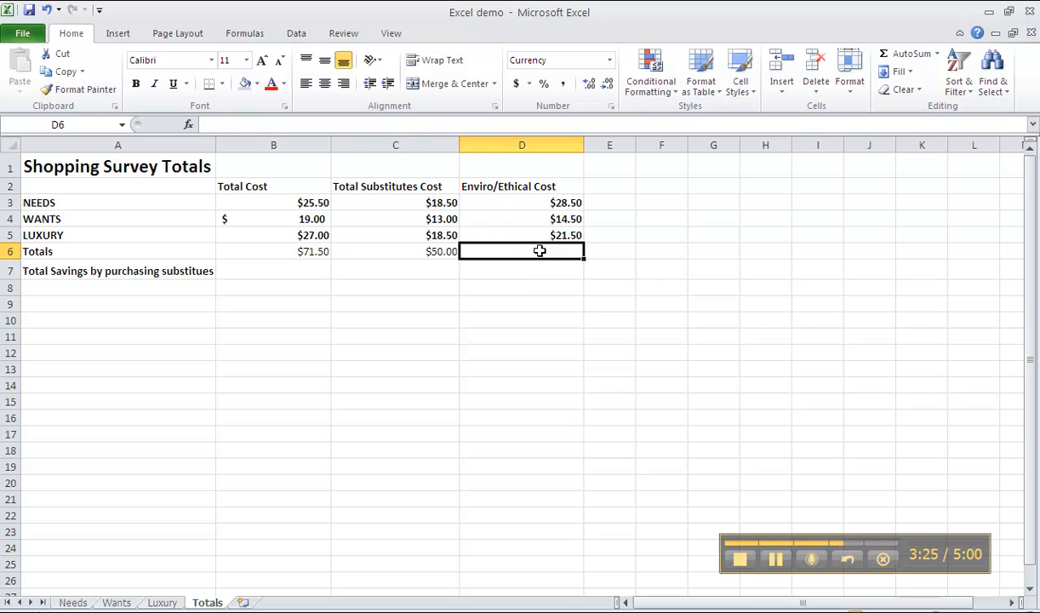
{"action": "left_click", "coordinate": [887, 55]}
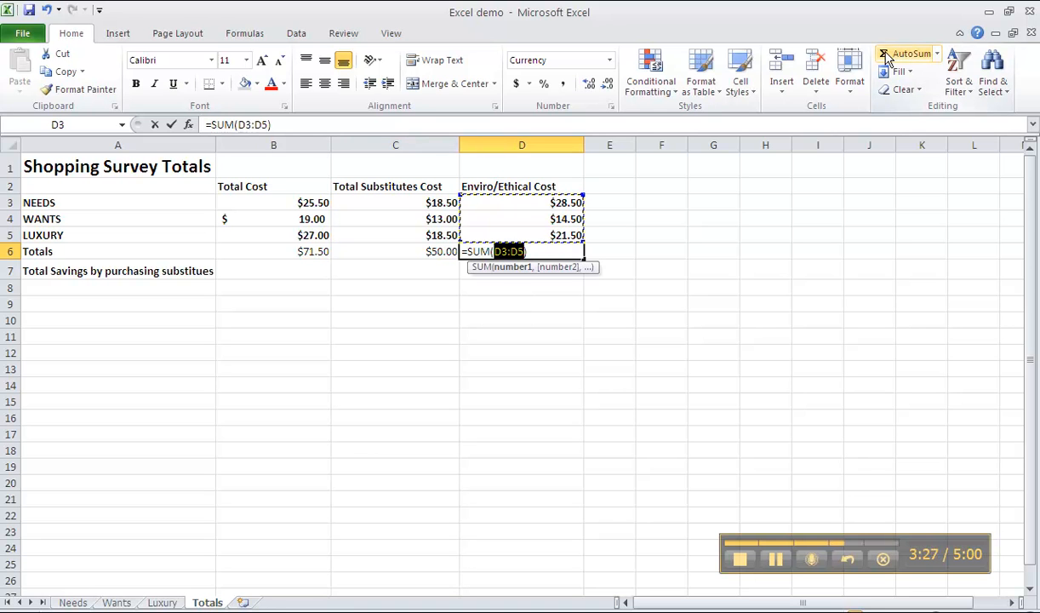
{"action": "left_click", "coordinate": [172, 124]}
{"action": "left_click", "coordinate": [343, 365]}
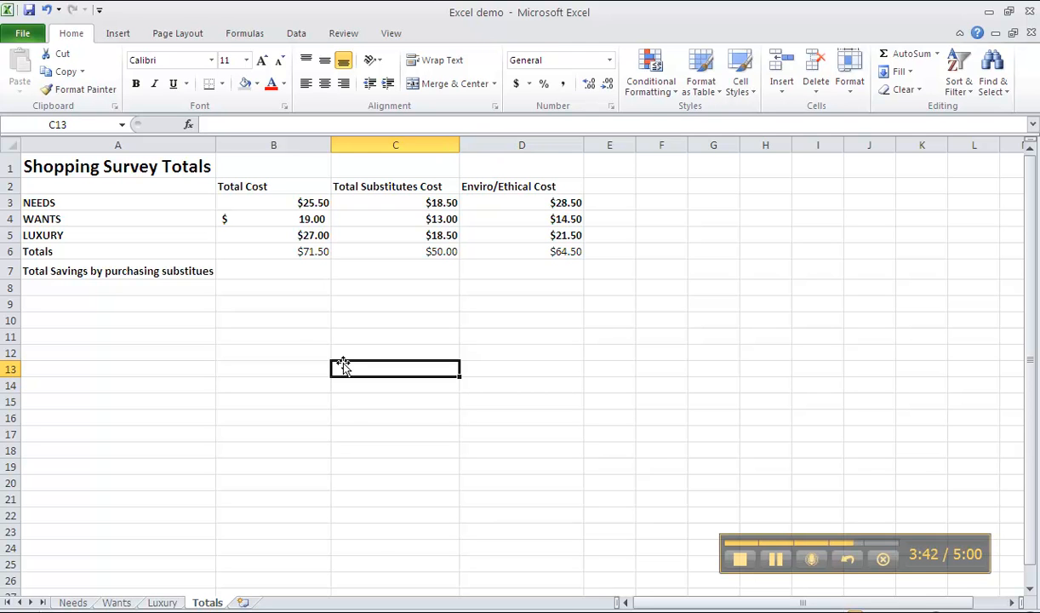
{"action": "left_click", "coordinate": [114, 270]}
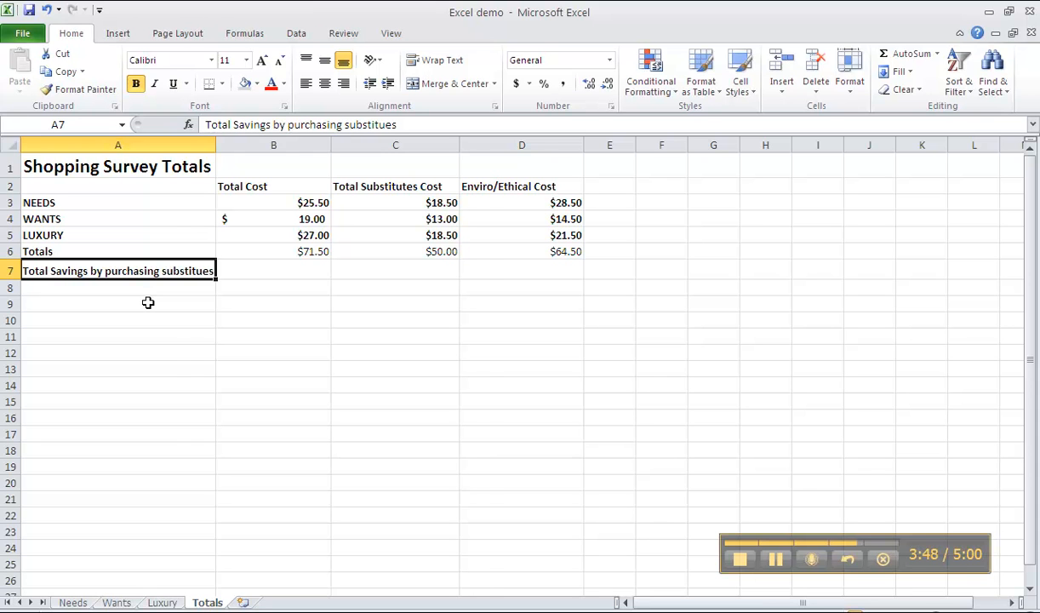
{"action": "scroll", "coordinate": [148, 302], "scroll_direction": "right", "scroll_amount": 10}
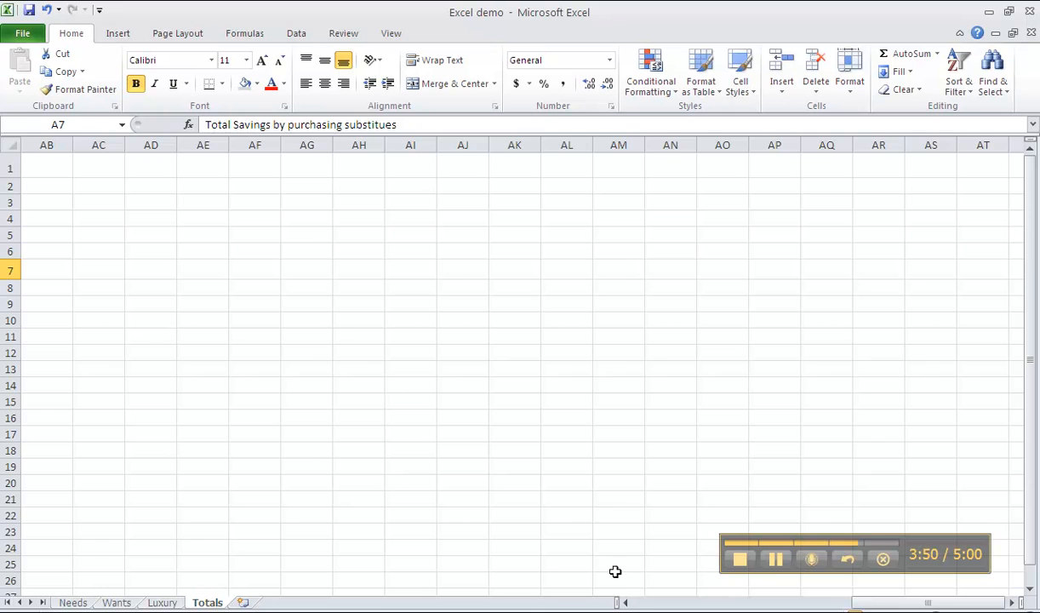
{"action": "left_click", "coordinate": [651, 604]}
{"action": "left_click", "coordinate": [650, 604]}
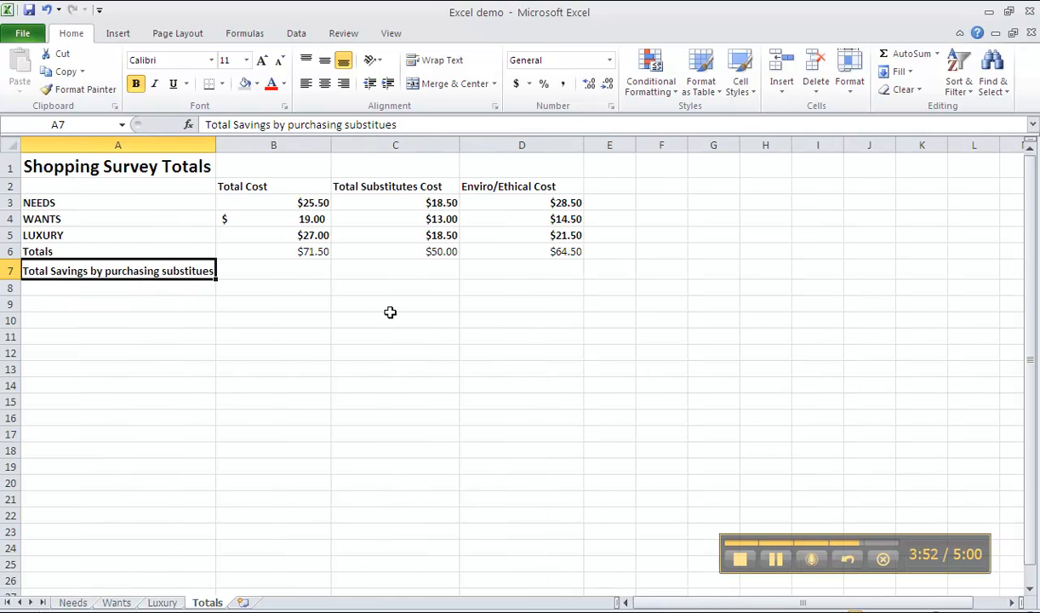
Calculate the total savings from purchasing substitutes in cell B7 with the formula =B6-C6.
{"action": "left_click", "coordinate": [298, 269]}
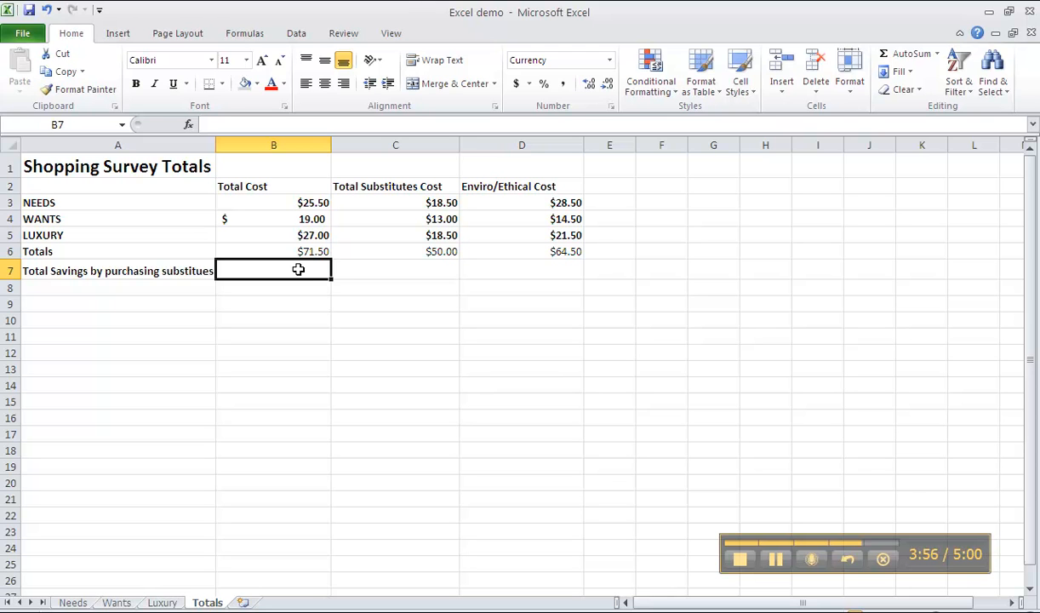
{"action": "type", "text": "="}
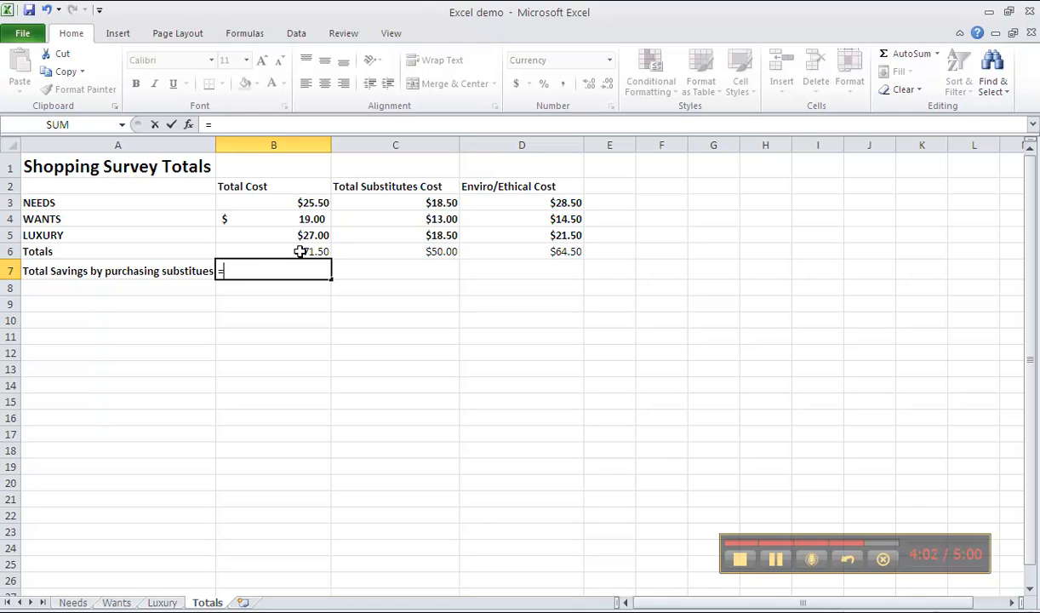
{"action": "left_click", "coordinate": [300, 251]}
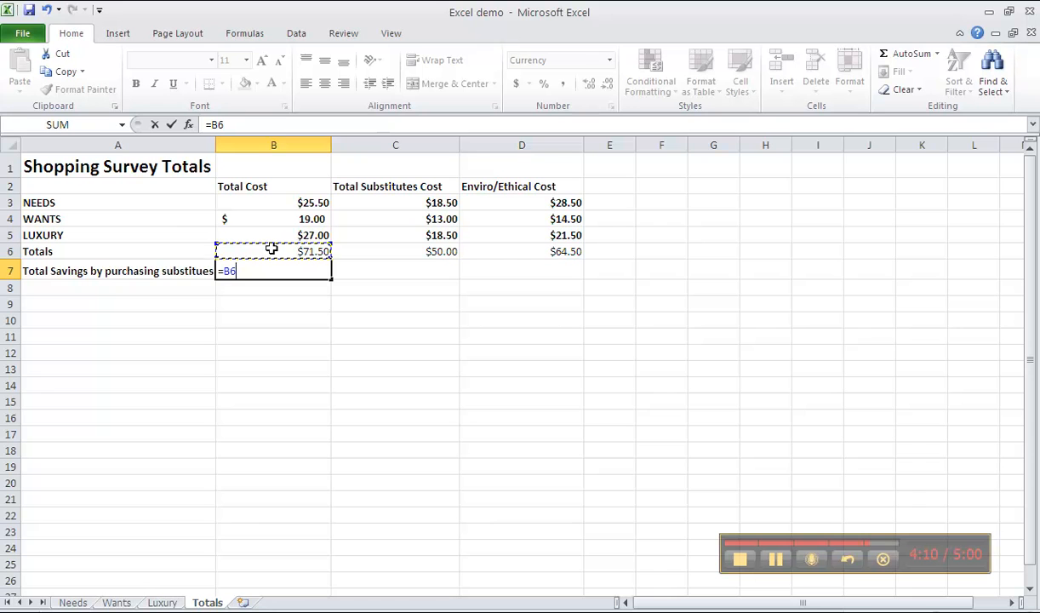
{"action": "type", "text": "-"}
{"action": "left_click", "coordinate": [401, 251]}
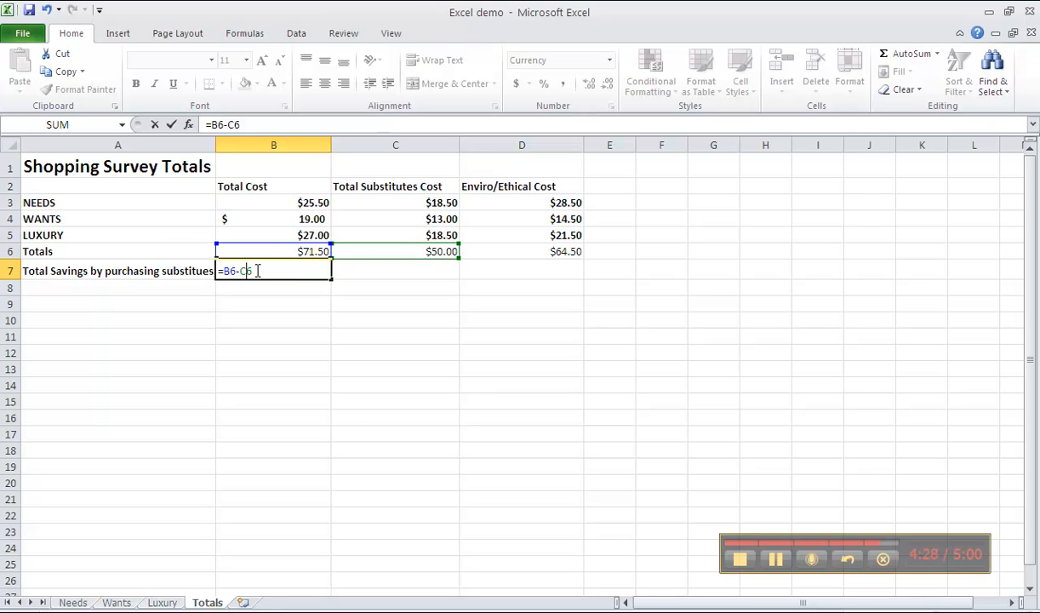
{"action": "left_click_drag", "start_coordinate": [253, 271], "coordinate": [217, 271]}
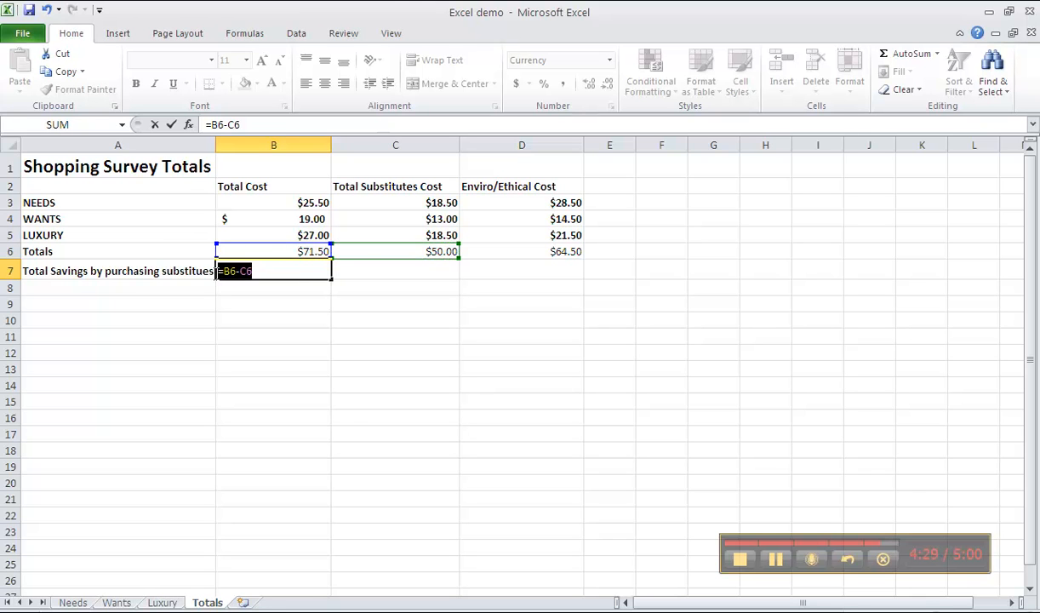
{"action": "left_click", "coordinate": [171, 126]}
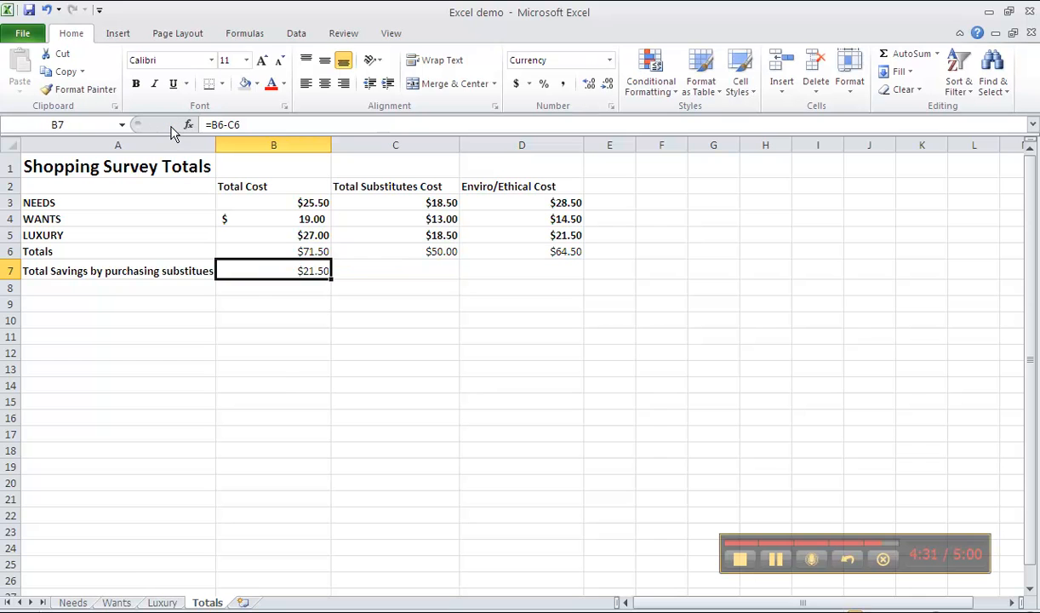
{"action": "left_click", "coordinate": [280, 382]}
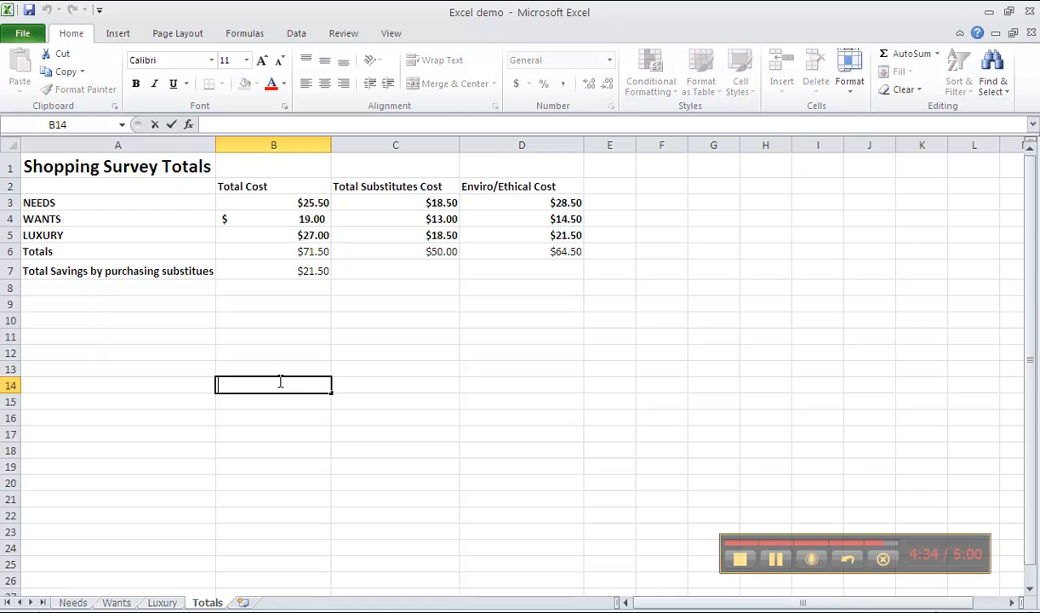
Make the savings amount in B7 bold and shade the savings row cells A7:B7 with a light grey fill.
{"action": "left_click", "coordinate": [268, 269]}
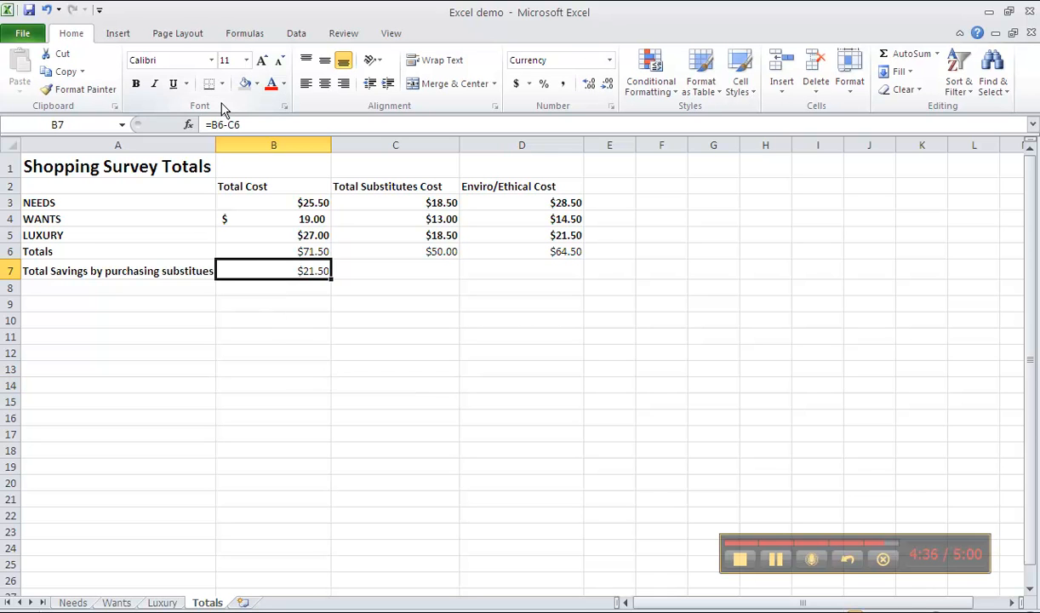
{"action": "left_click", "coordinate": [137, 84]}
{"action": "left_click_drag", "start_coordinate": [109, 269], "coordinate": [283, 269]}
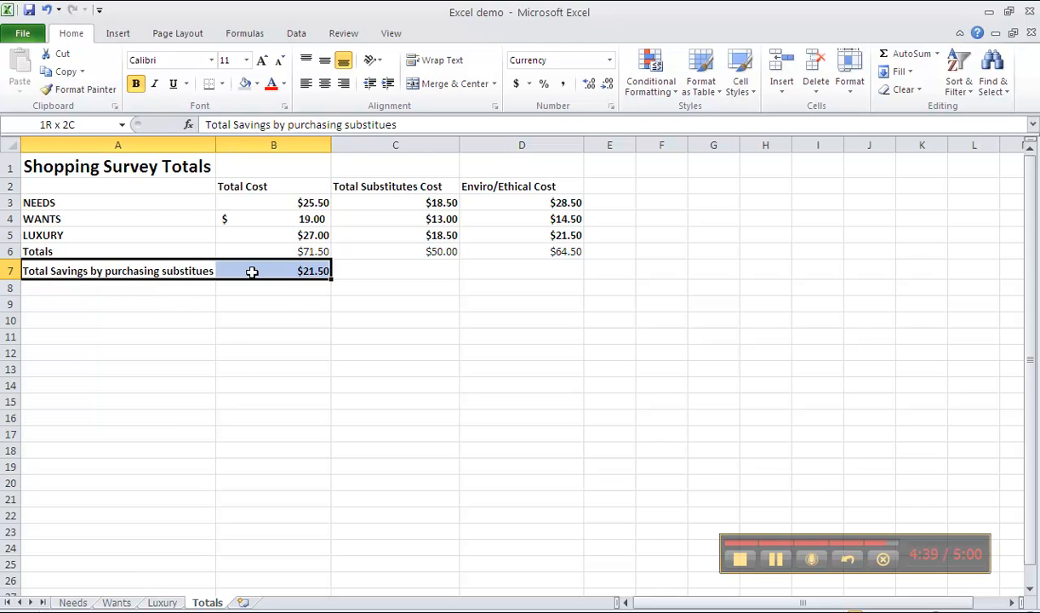
{"action": "left_click", "coordinate": [257, 84]}
{"action": "left_click", "coordinate": [244, 142]}
{"action": "left_click", "coordinate": [260, 340]}
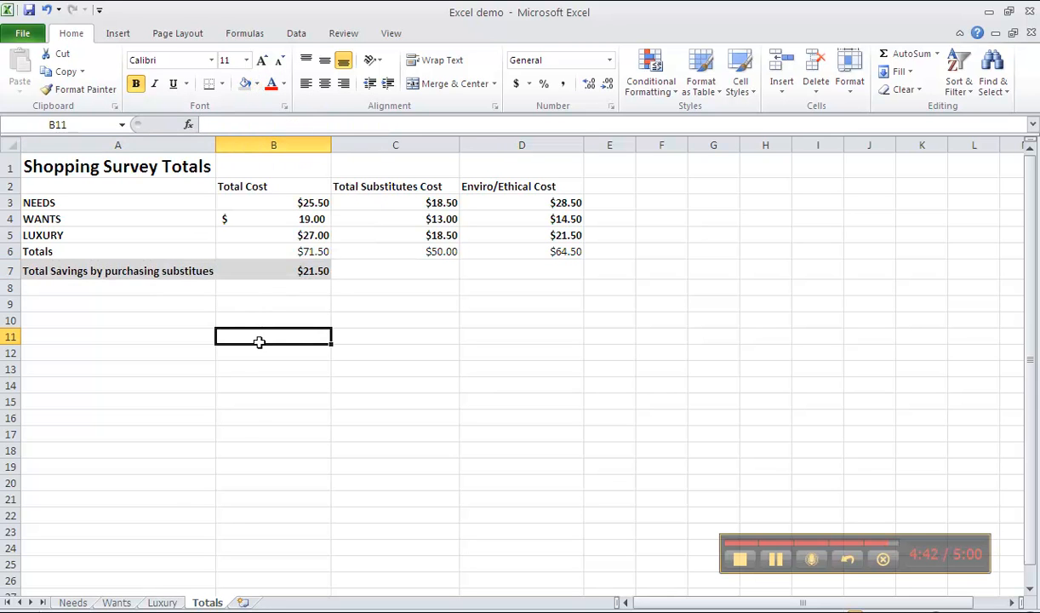